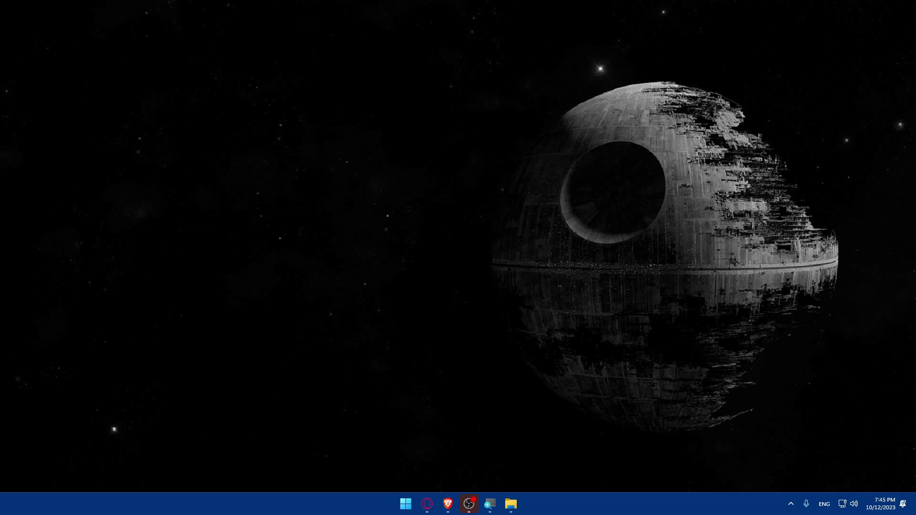
Step: Search 'shutterstock affiliate' in Brave and go to Shutterstock's Affiliate Program result
left_click(448, 503)
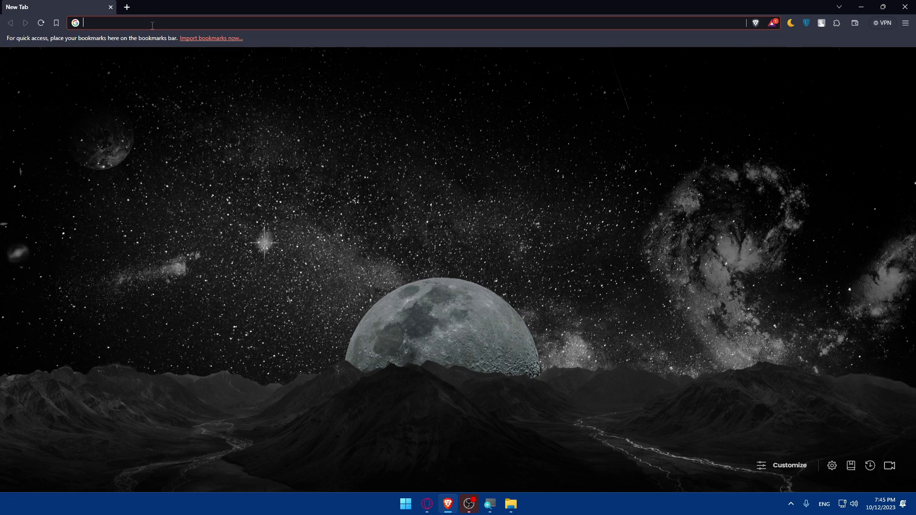
type("s")
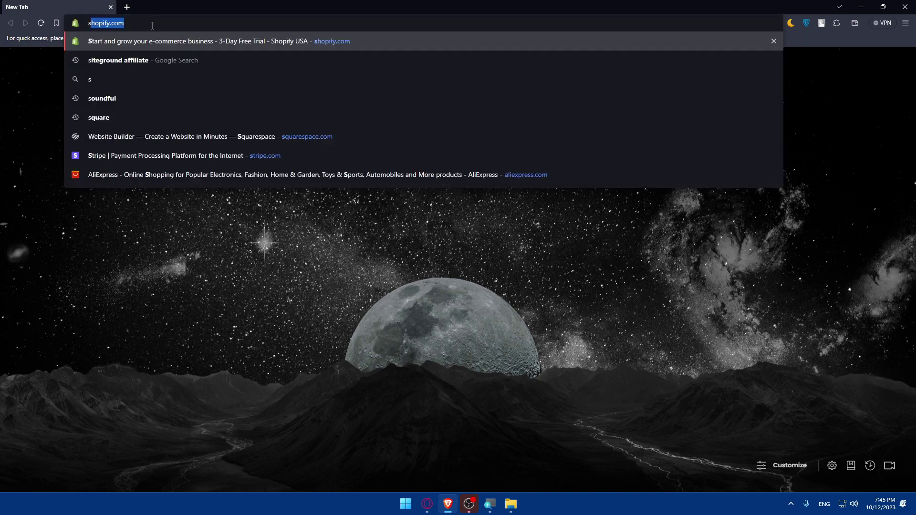
type("hutterst")
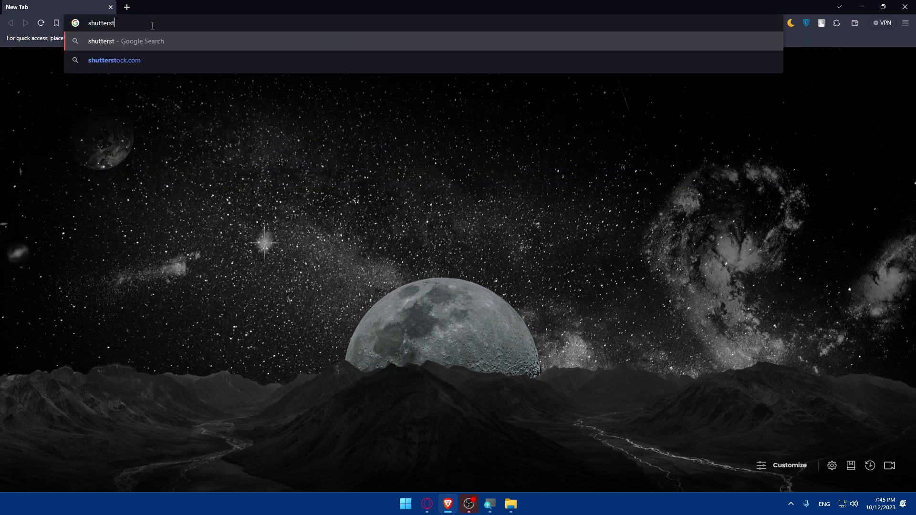
type("ock affiloi")
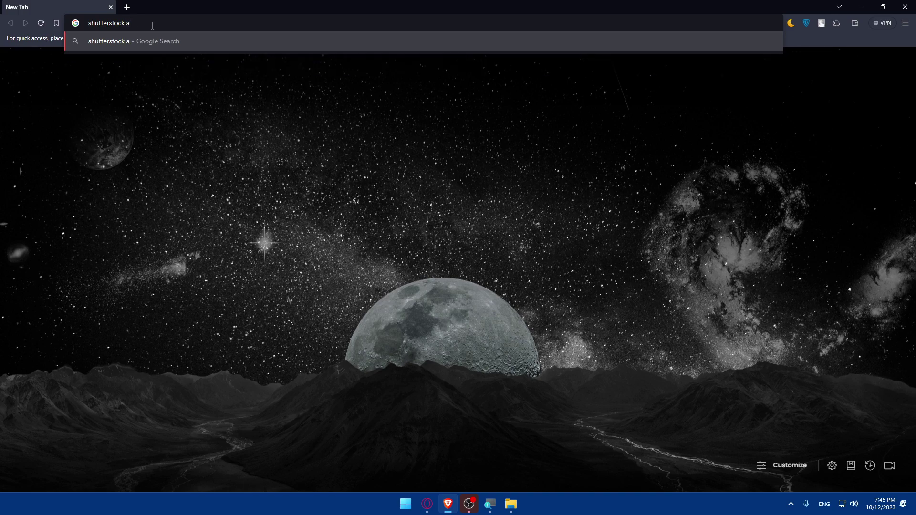
key("BackSpace")
key("BackSpace")
key("BackSpace")
type("liate")
key("Return")
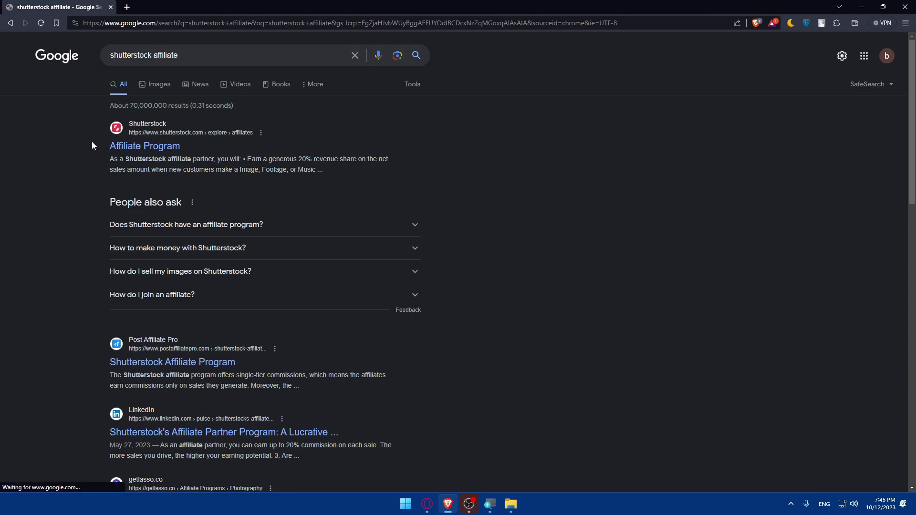
left_click_drag(108, 147, 184, 147)
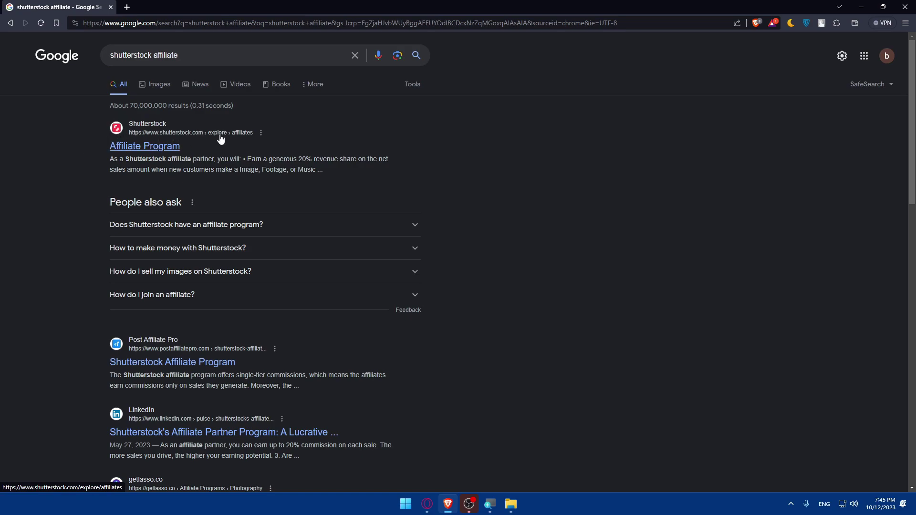
left_click(136, 146)
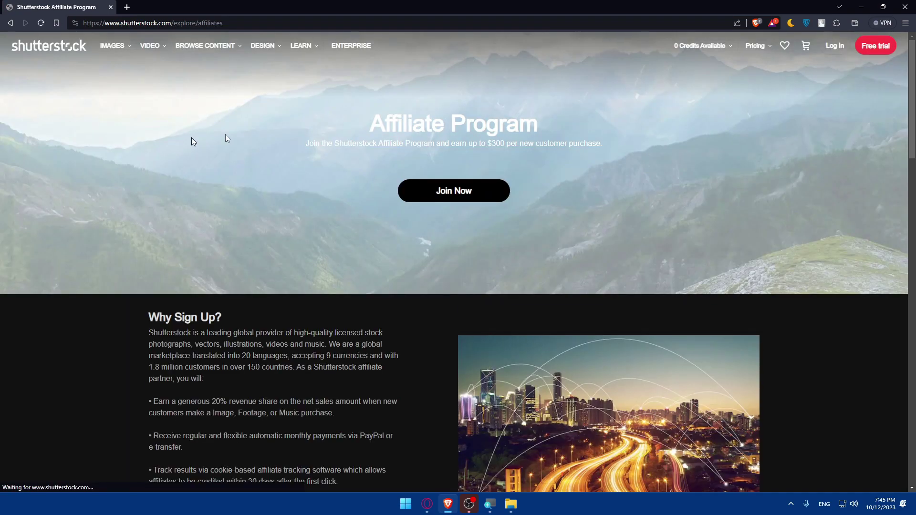
scroll(487, 259, "down", 8)
scroll(486, 259, "up", 7)
scroll(486, 259, "up", 1)
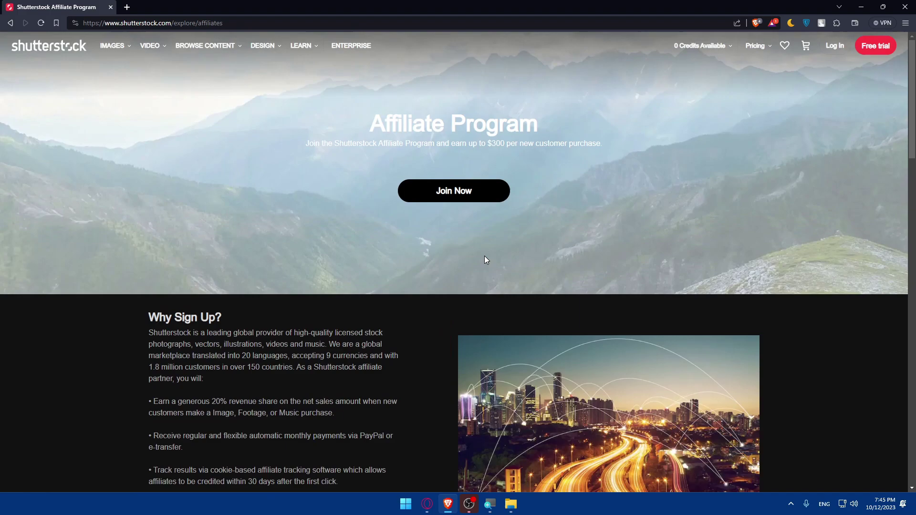
scroll(484, 256, "down", 2)
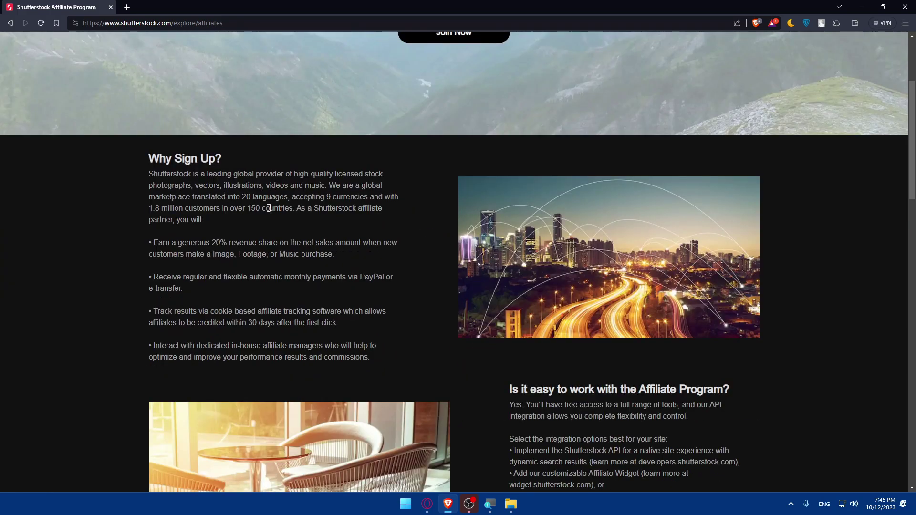
scroll(376, 218, "down", 3)
scroll(378, 216, "down", 3)
scroll(379, 216, "down", 4)
scroll(379, 216, "down", 2)
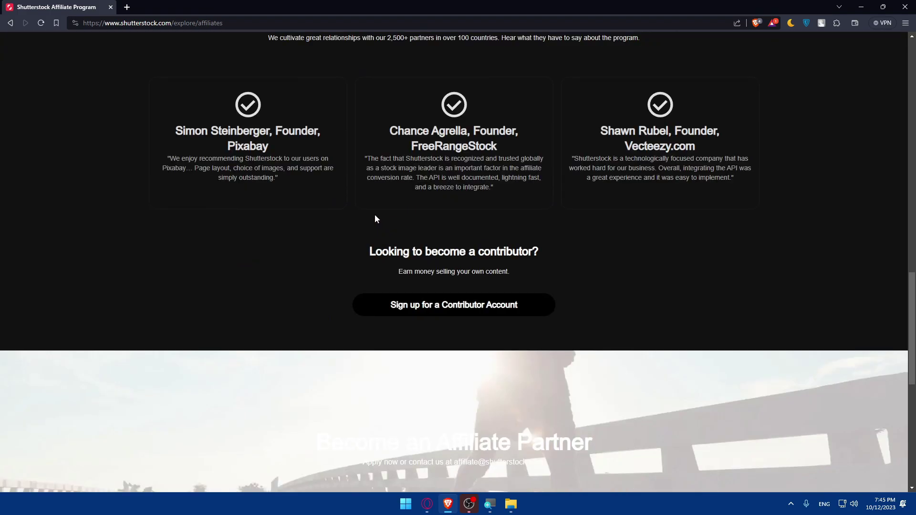
scroll(374, 213, "up", 8)
scroll(374, 214, "up", 4)
scroll(374, 214, "down", 2)
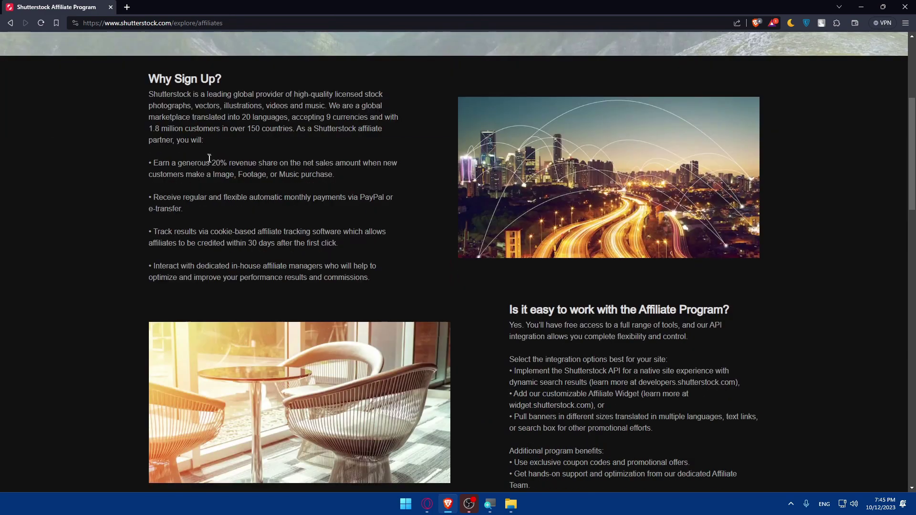
left_click_drag(148, 82, 254, 80)
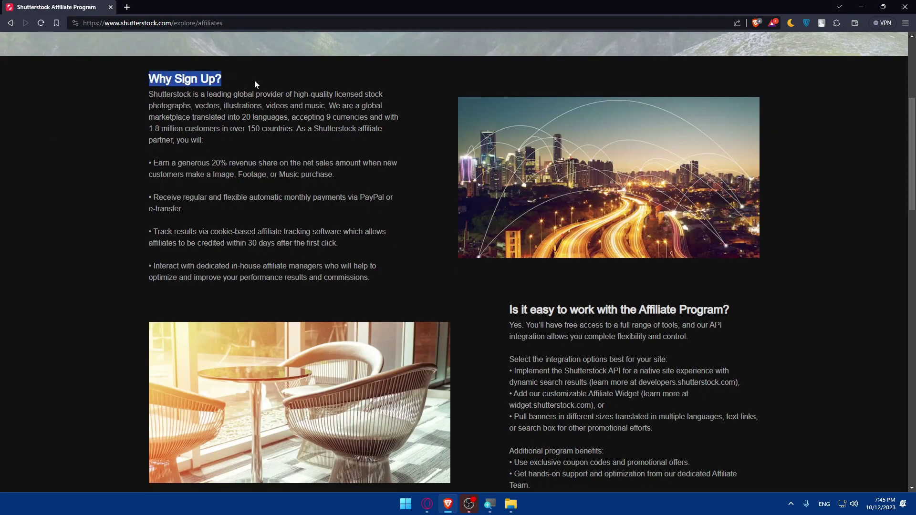
left_click(61, 107)
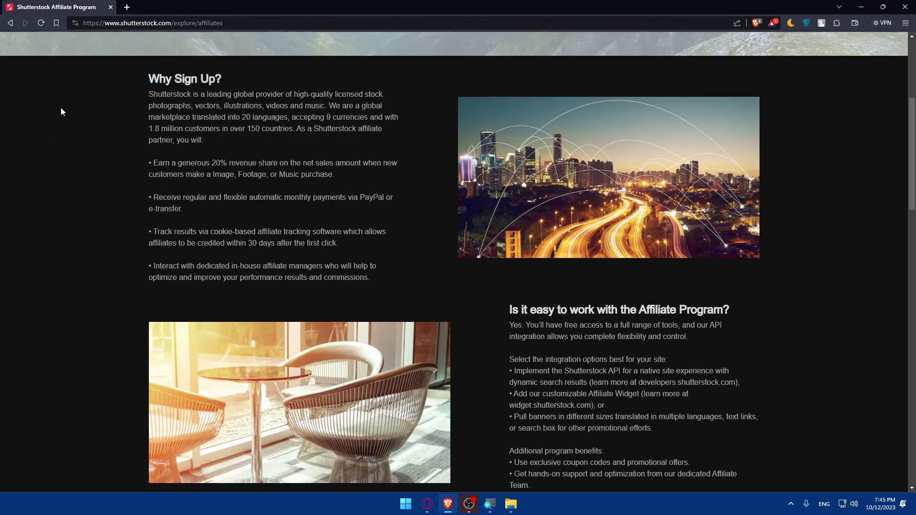
left_click_drag(146, 79, 254, 80)
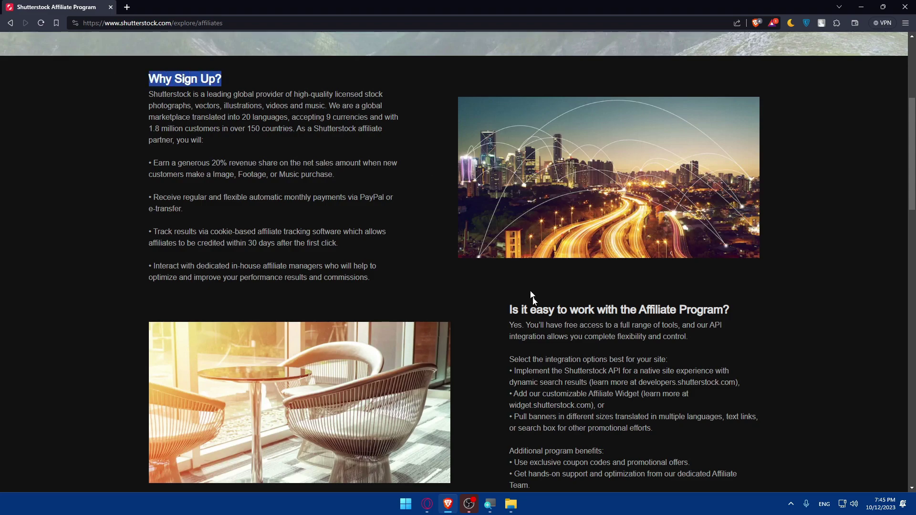
left_click_drag(505, 309, 739, 306)
scroll(680, 280, "down", 2)
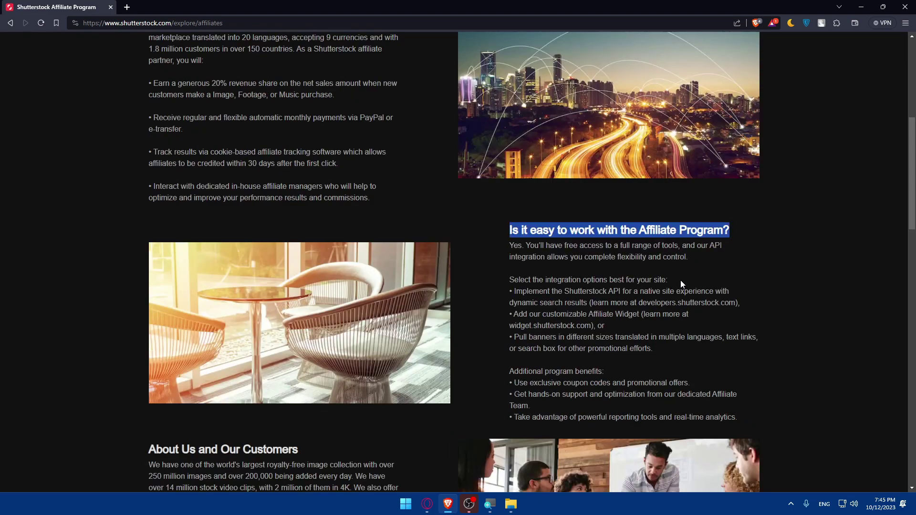
scroll(680, 280, "up", 2)
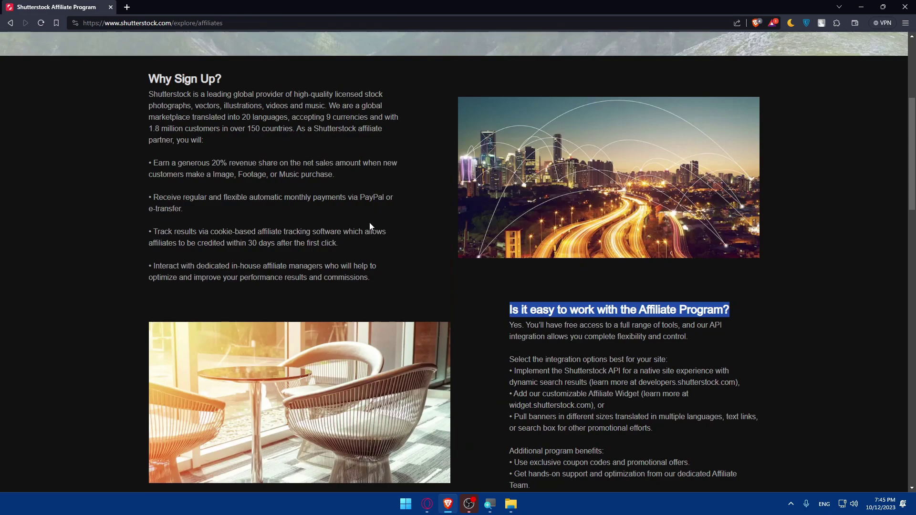
scroll(370, 222, "down", 5)
left_click_drag(148, 226, 312, 214)
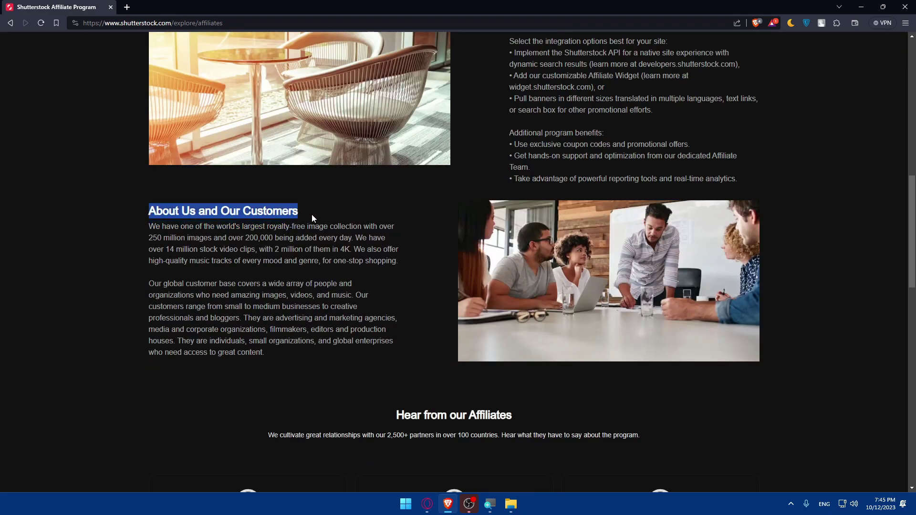
scroll(345, 207, "down", 3)
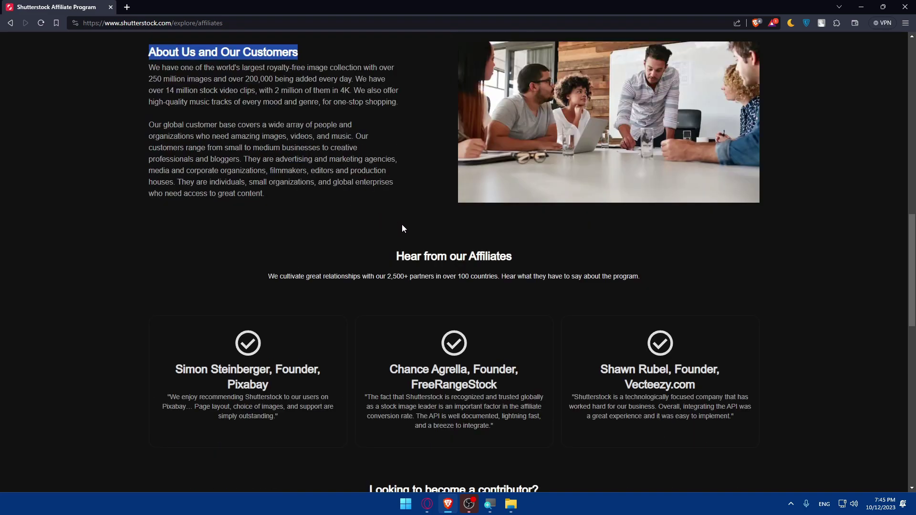
scroll(402, 224, "down", 1)
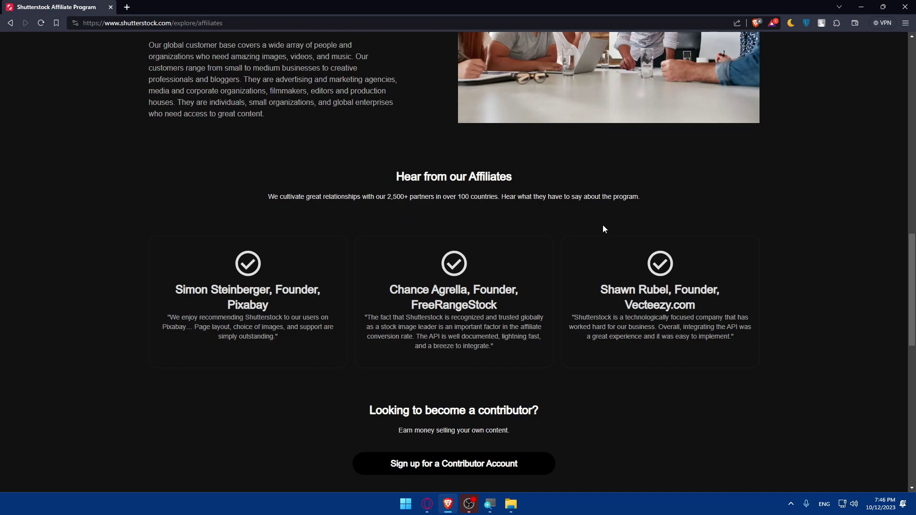
scroll(280, 300, "down", 1)
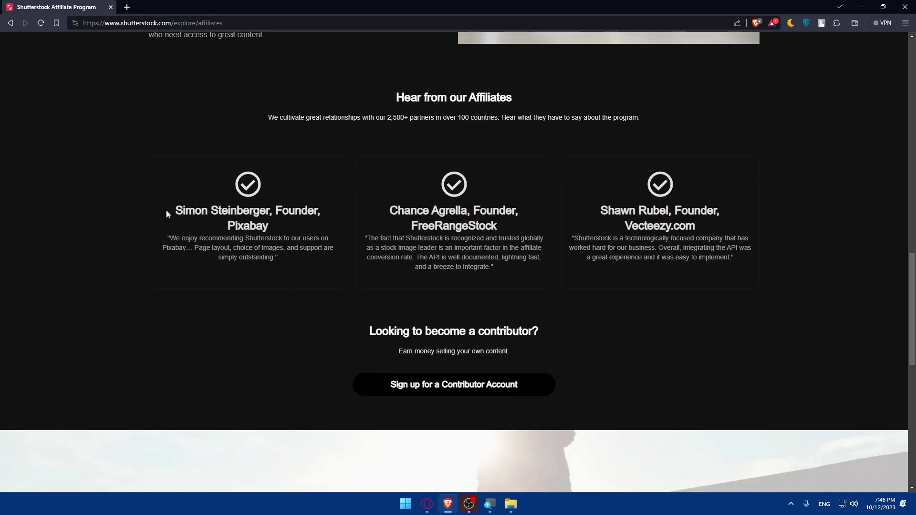
left_click_drag(167, 212, 715, 275)
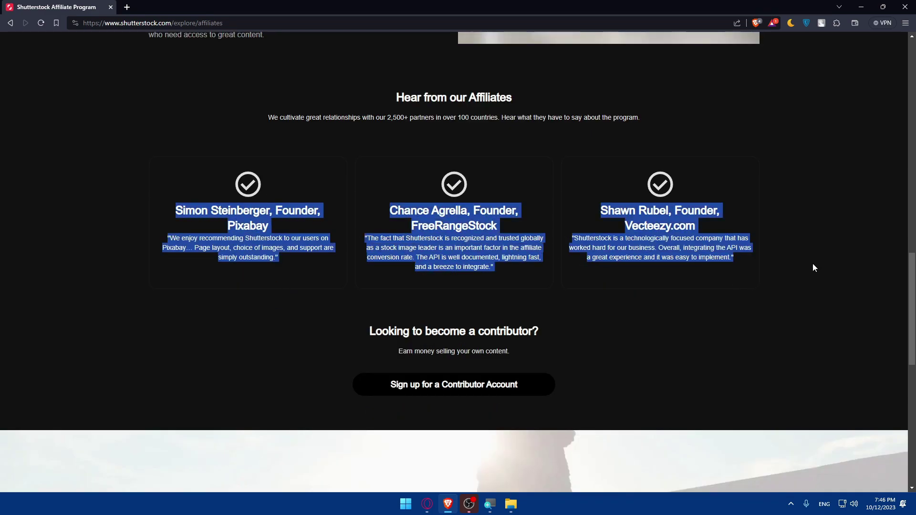
left_click(791, 239)
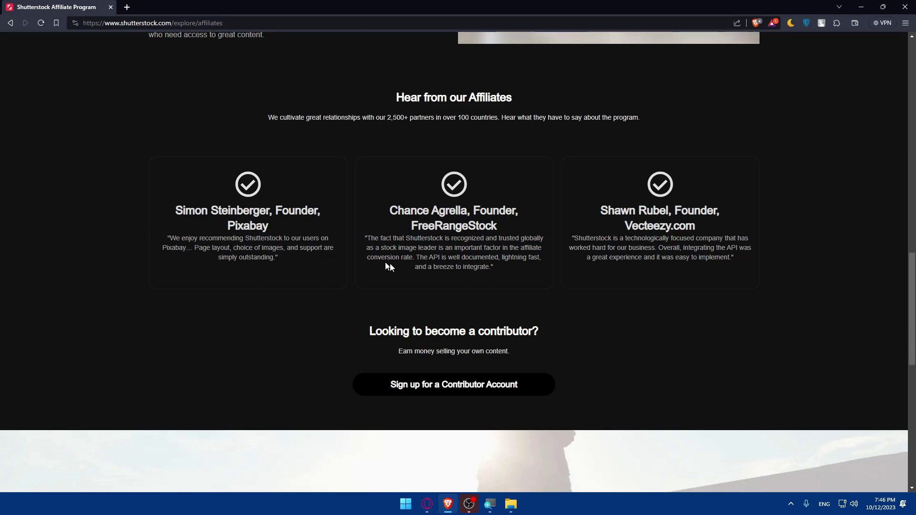
scroll(301, 244, "down", 1)
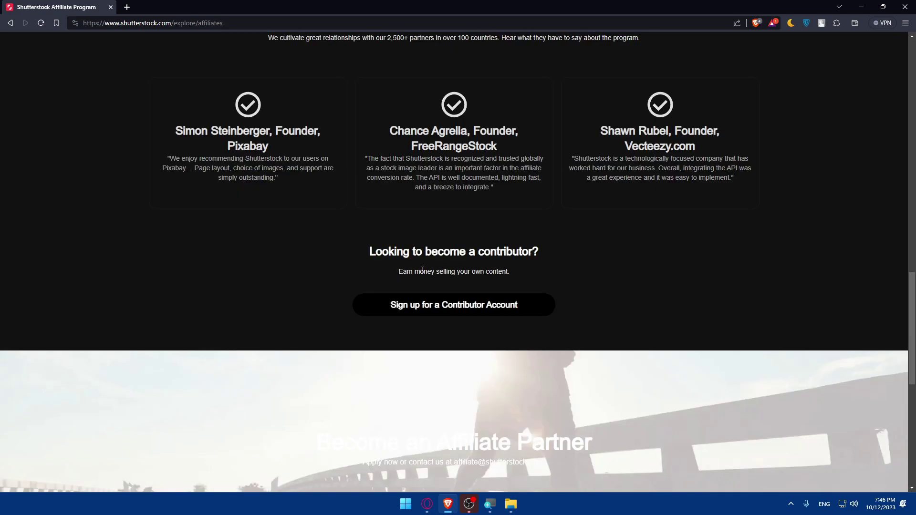
scroll(522, 284, "down", 2)
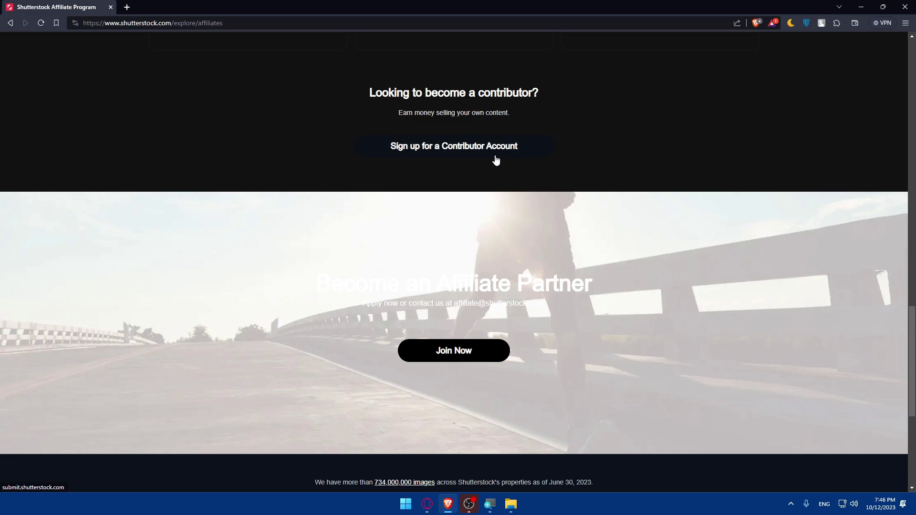
scroll(496, 160, "down", 1)
scroll(496, 214, "down", 1)
scroll(496, 215, "up", 1)
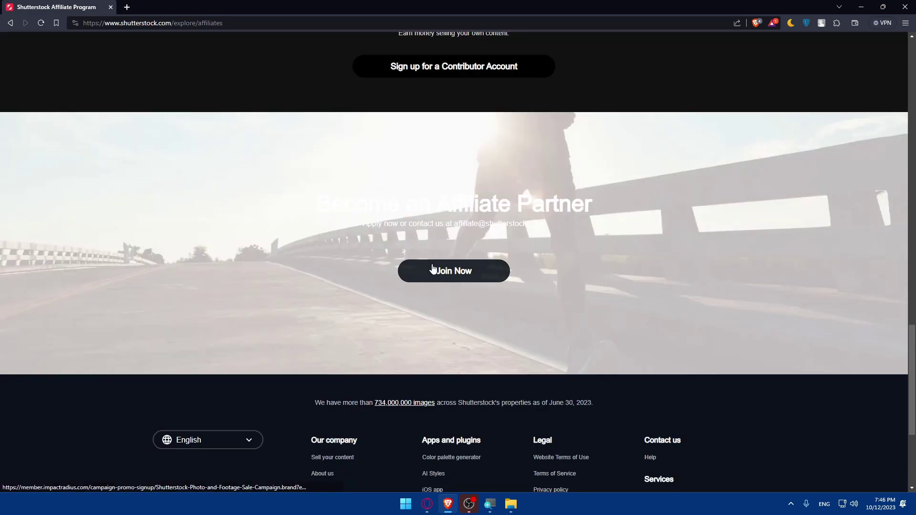
scroll(432, 269, "down", 1)
scroll(432, 269, "down", 1)
scroll(432, 269, "down", 1)
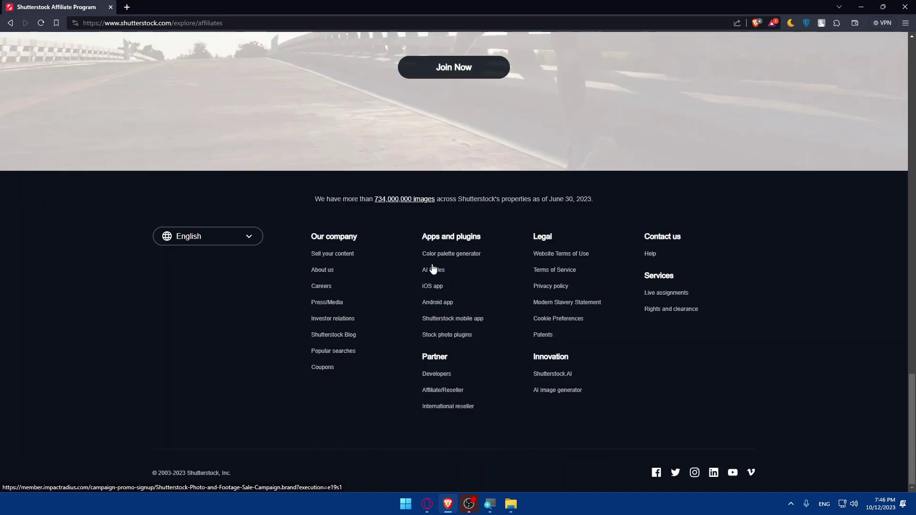
scroll(432, 269, "up", 10)
scroll(432, 269, "up", 10)
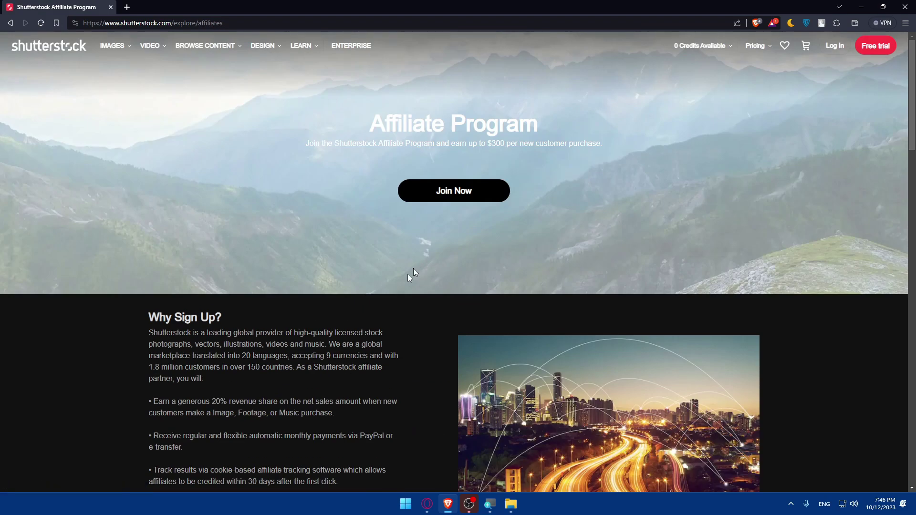
scroll(432, 269, "down", 4)
scroll(668, 179, "up", 2)
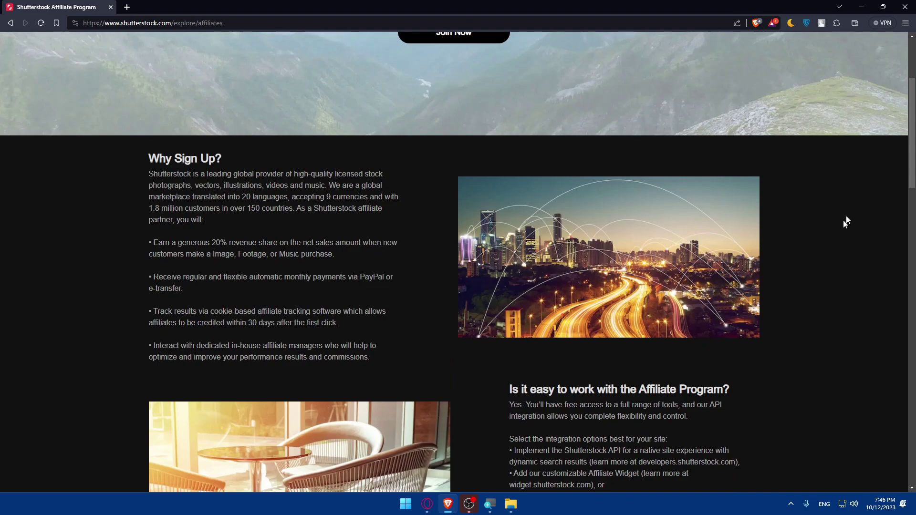
scroll(846, 222, "up", 1)
scroll(468, 191, "up", 1)
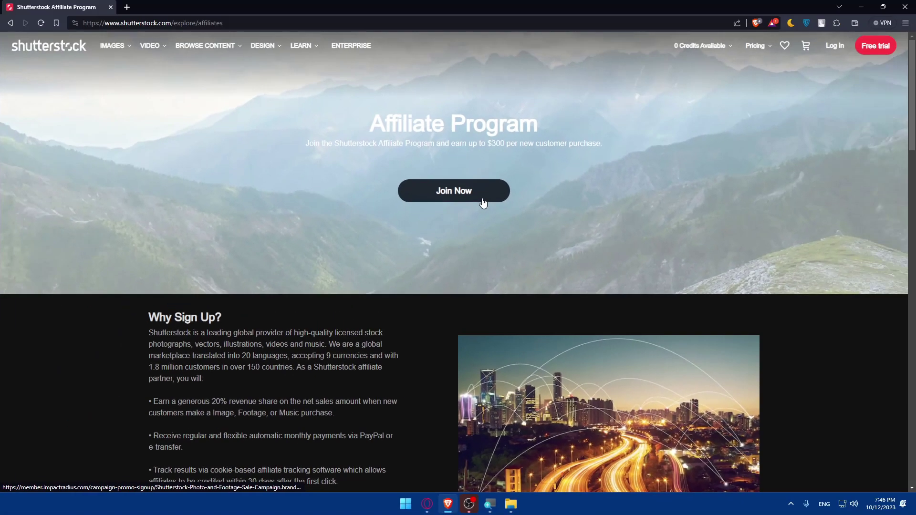
Step: Start the sign-up via Join Now and review the 20% commission, 30-day referral and PremiumBeat 30% offers
left_click(483, 204)
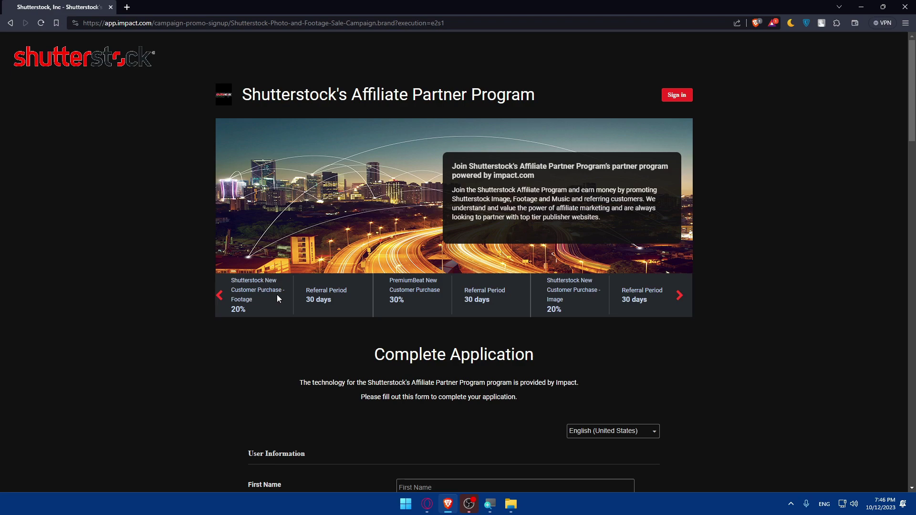
left_click_drag(231, 309, 244, 309)
left_click_drag(305, 287, 339, 302)
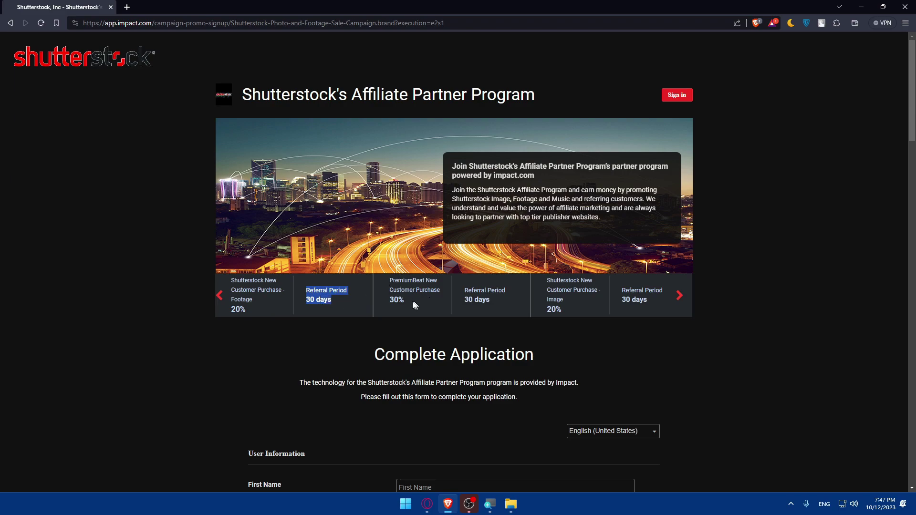
left_click_drag(388, 296, 500, 289)
left_click(397, 322)
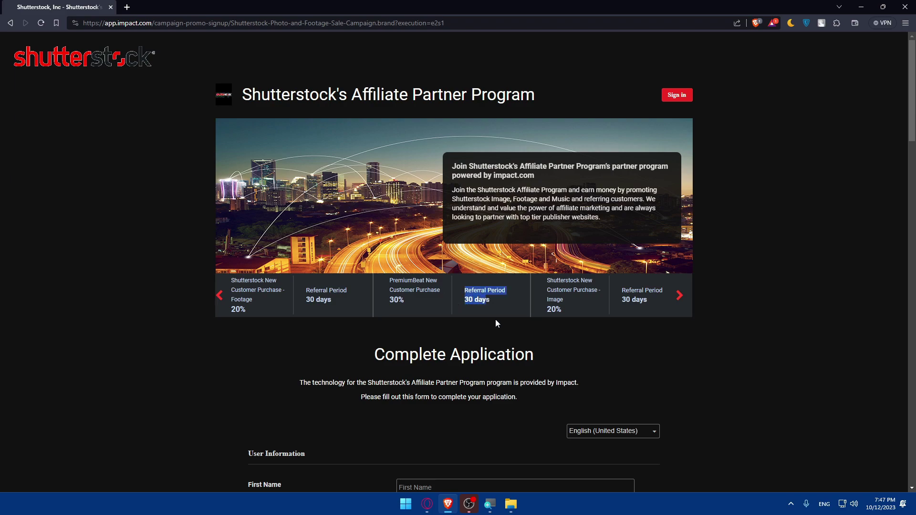
left_click(537, 321)
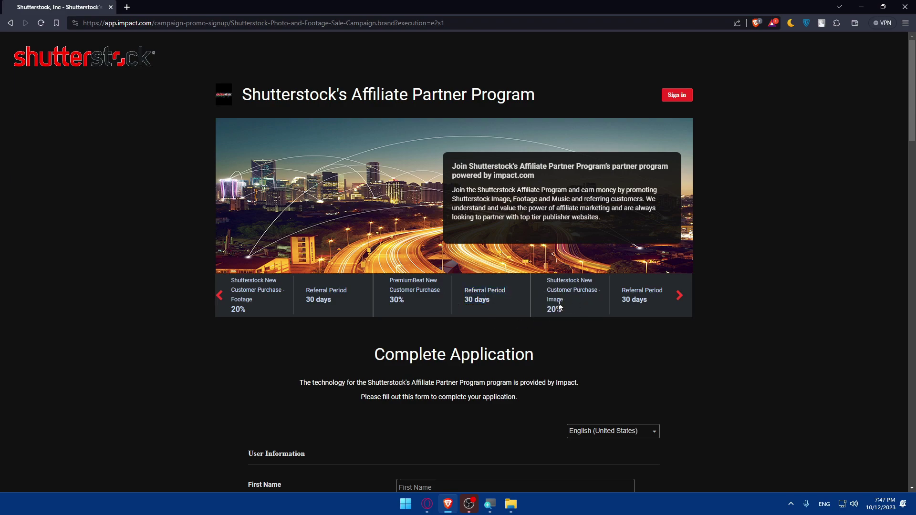
Step: Browse the remaining commission offers in the carousel and review the partner program heading
left_click(679, 297)
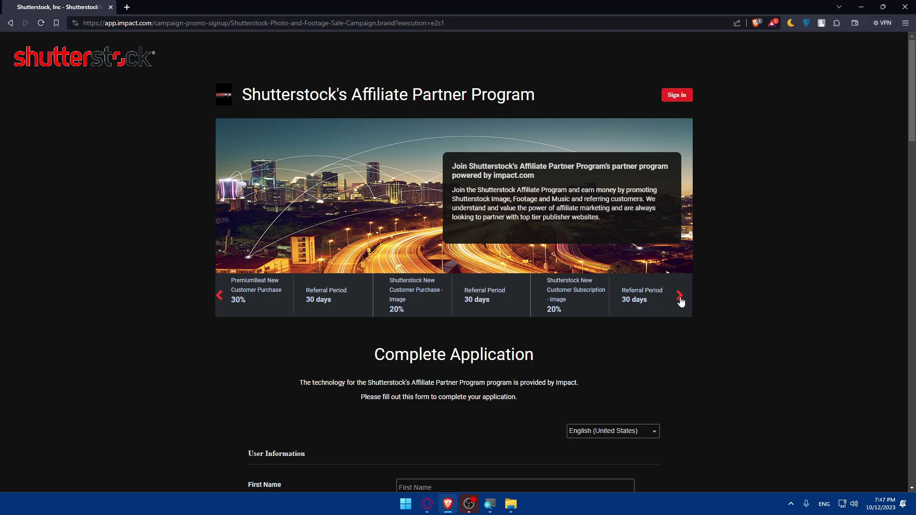
left_click(680, 299)
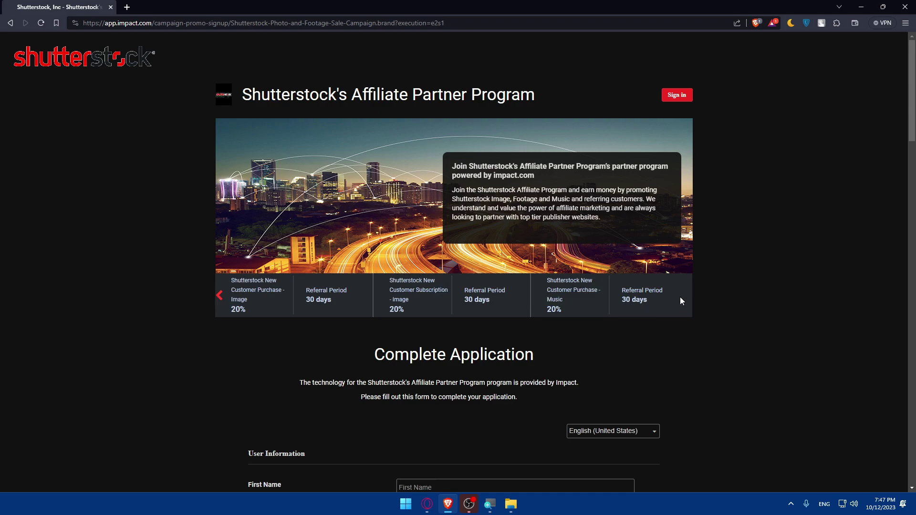
left_click(220, 295)
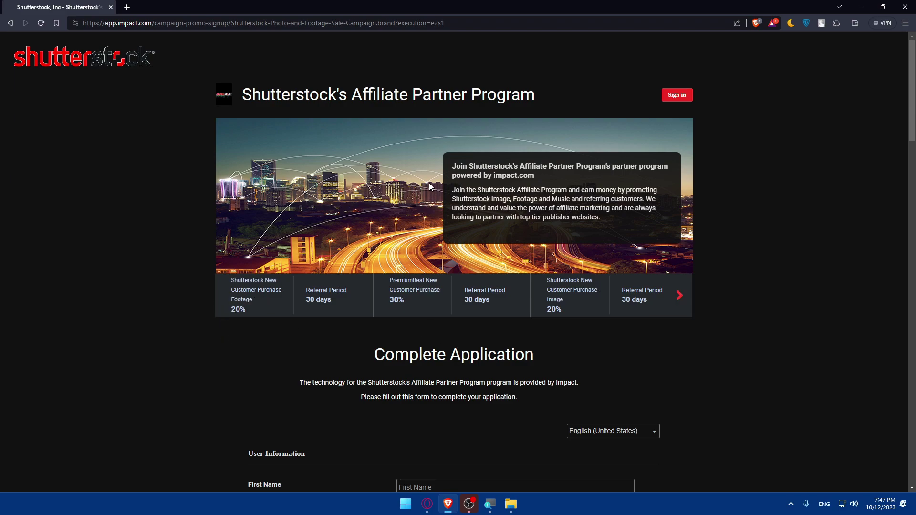
left_click_drag(451, 166, 622, 166)
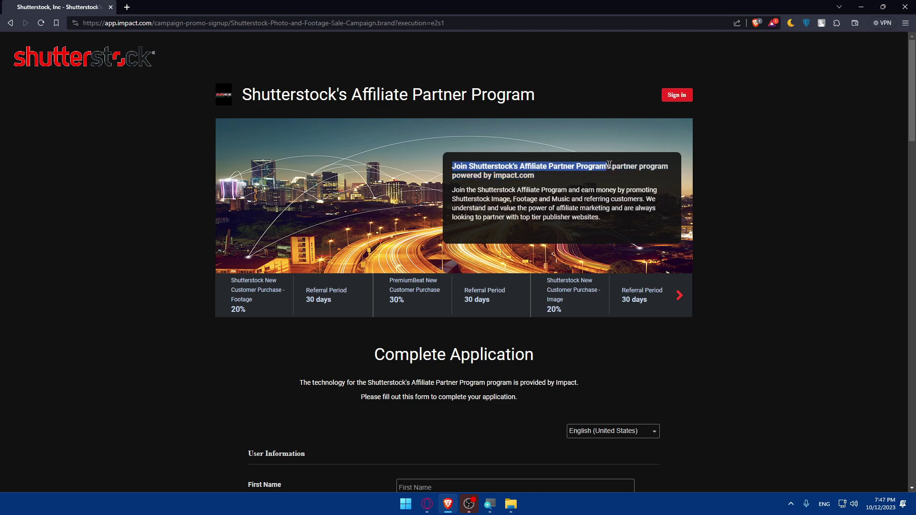
left_click_drag(451, 166, 578, 190)
left_click(736, 166)
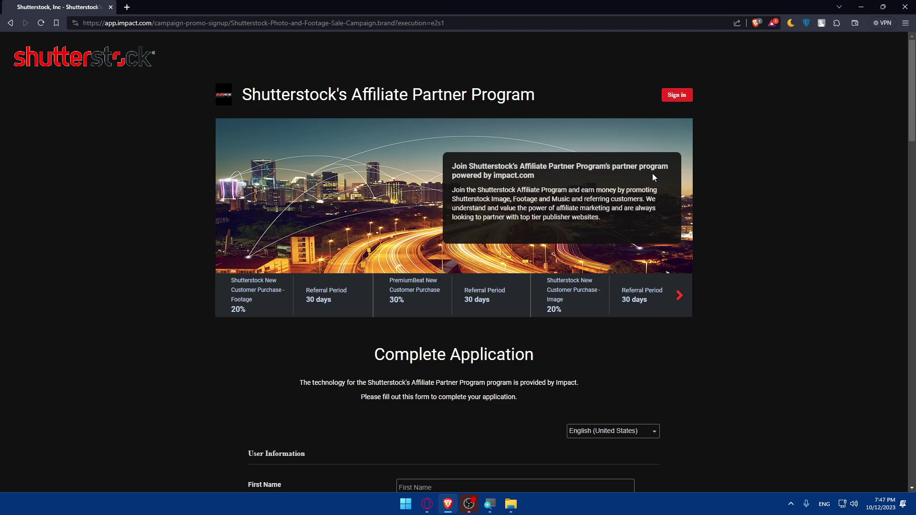
scroll(630, 172, "down", 2)
scroll(609, 169, "down", 2)
scroll(590, 170, "down", 1)
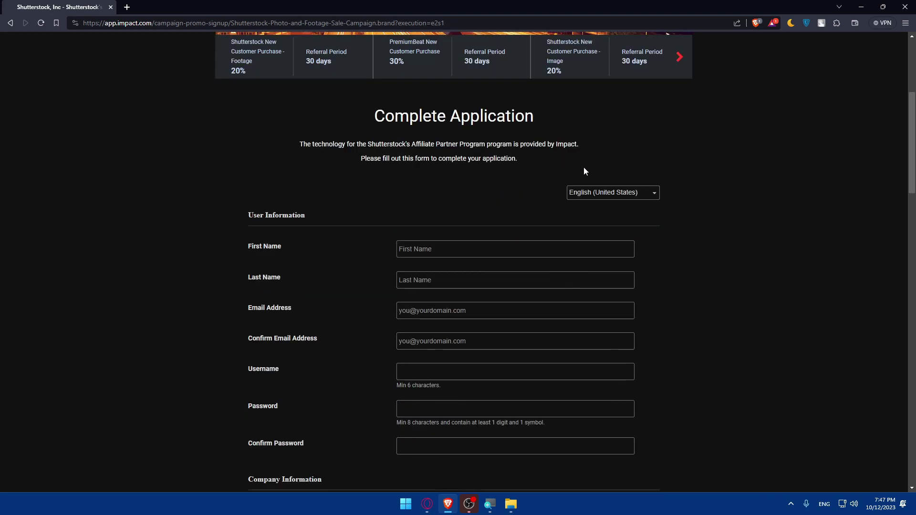
left_click(630, 194)
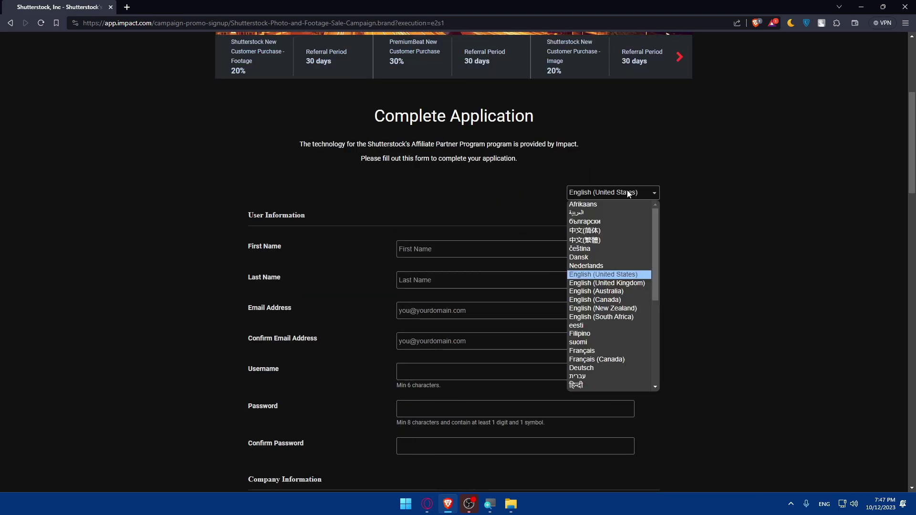
scroll(615, 265, "down", 3)
scroll(621, 266, "up", 3)
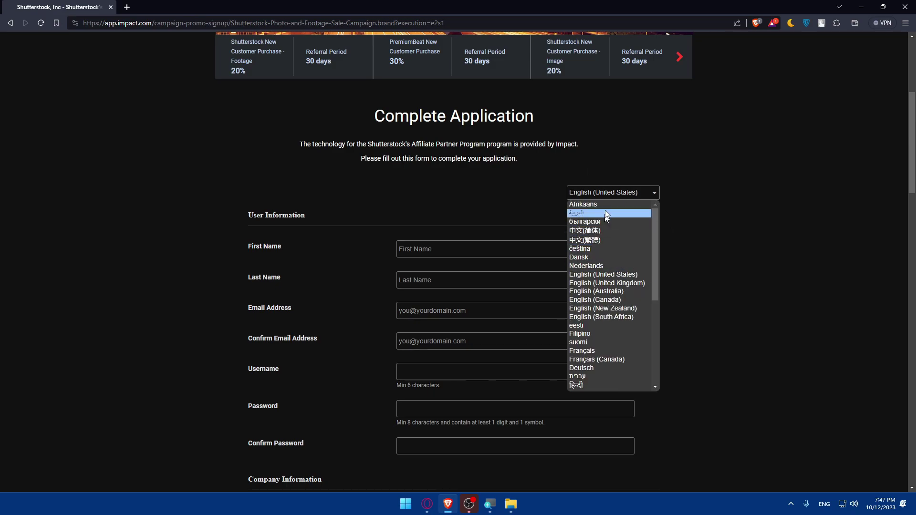
left_click(737, 187)
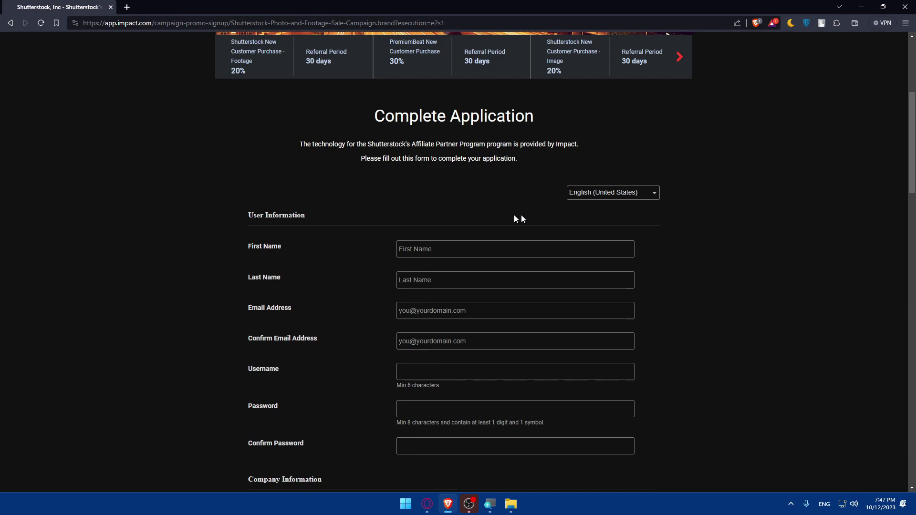
left_click_drag(360, 125, 571, 128)
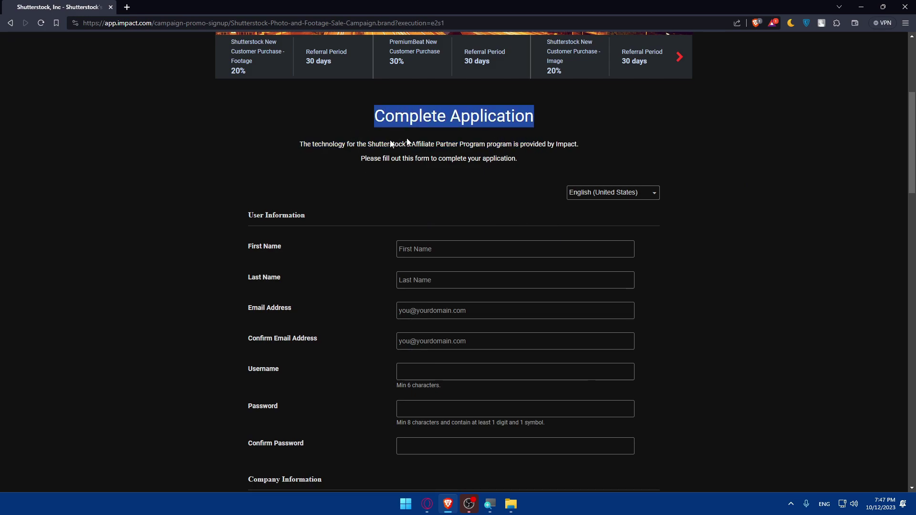
left_click_drag(308, 145, 419, 151)
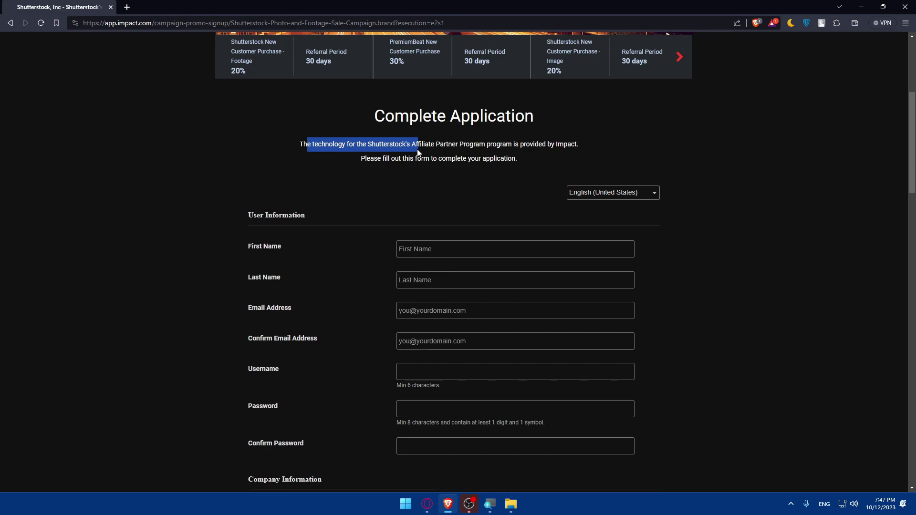
left_click_drag(419, 152, 524, 151)
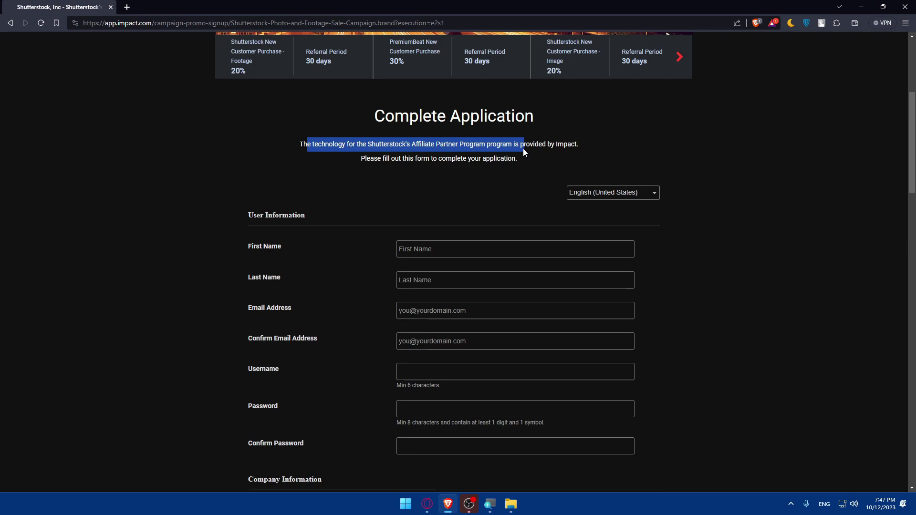
left_click_drag(523, 148, 554, 146)
left_click_drag(361, 158, 515, 158)
left_click(421, 185)
scroll(421, 186, "down", 1)
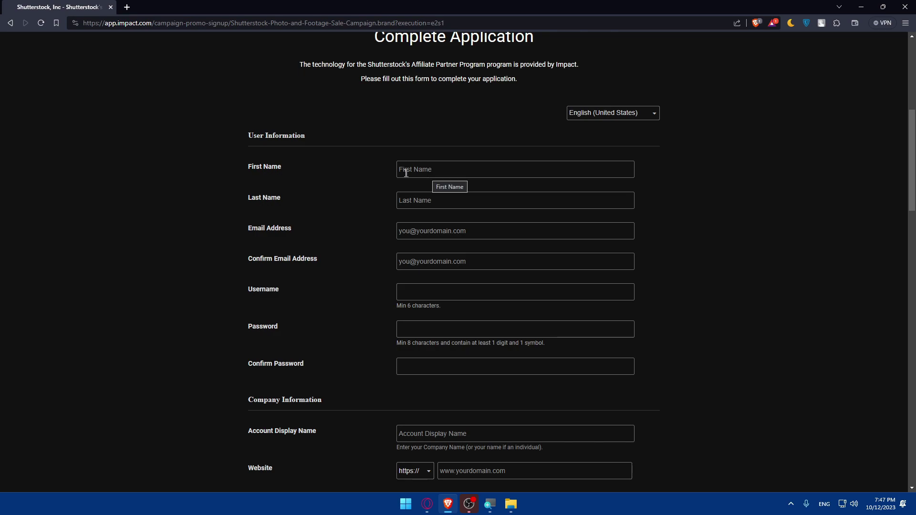
left_click(454, 168)
type("test")
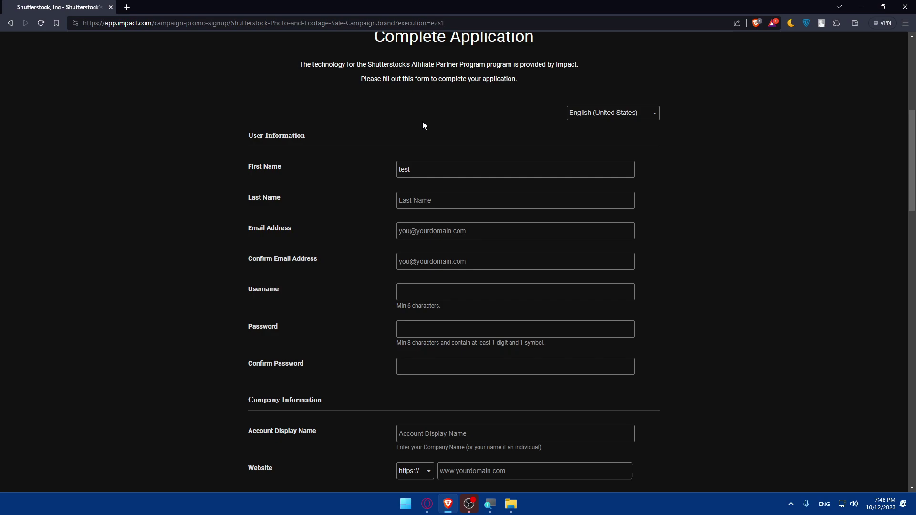
type("test")
left_click(435, 230)
type("test@")
type("gmail")
type(".com")
type("g")
key("BackSpace")
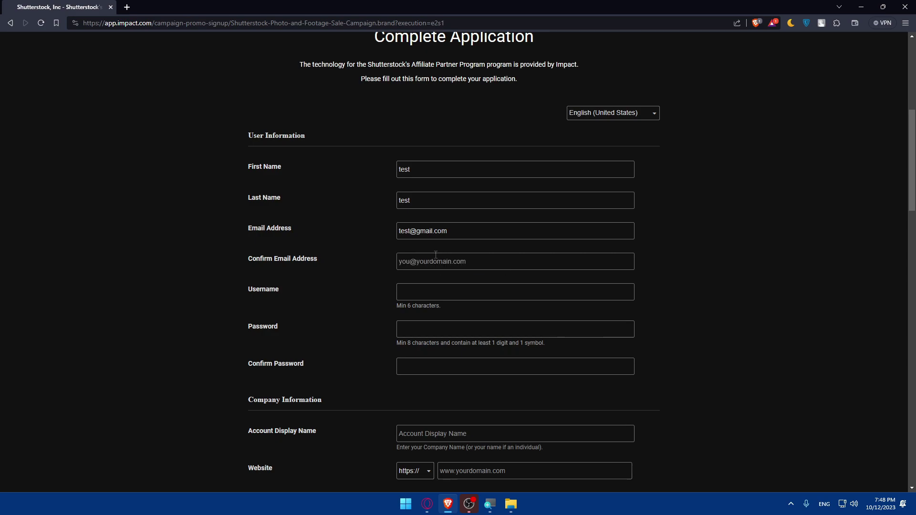
type("test@gmail.")
type("com")
double_click(459, 260)
double_click(465, 230)
left_click(611, 258)
key("BackSpace")
type("m")
scroll(680, 268, "down", 5)
scroll(680, 268, "down", 5)
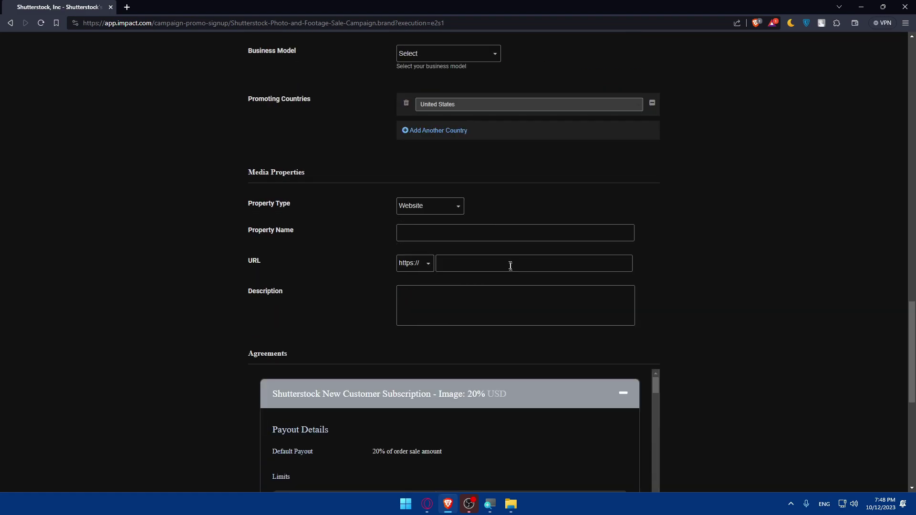
scroll(485, 335, "down", 4)
scroll(501, 336, "down", 4)
scroll(701, 346, "down", 4)
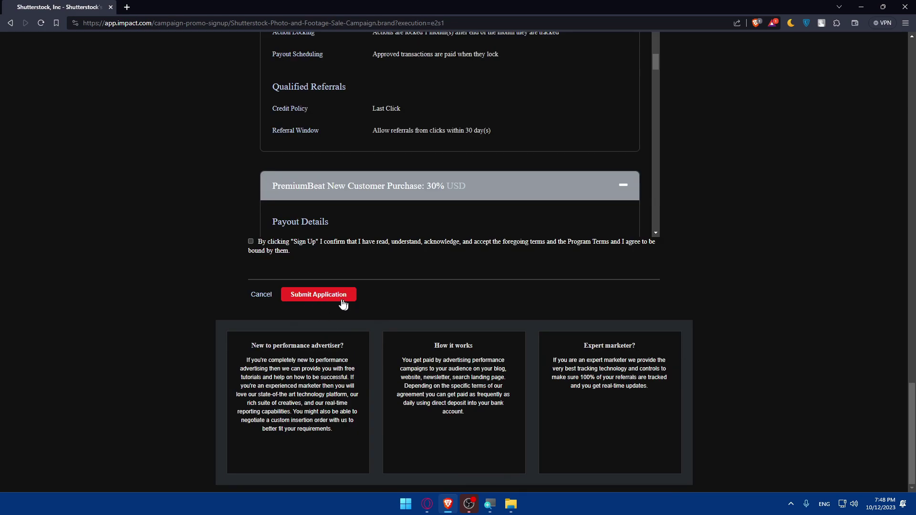
scroll(506, 164, "up", 5)
scroll(520, 185, "up", 5)
scroll(521, 185, "down", 5)
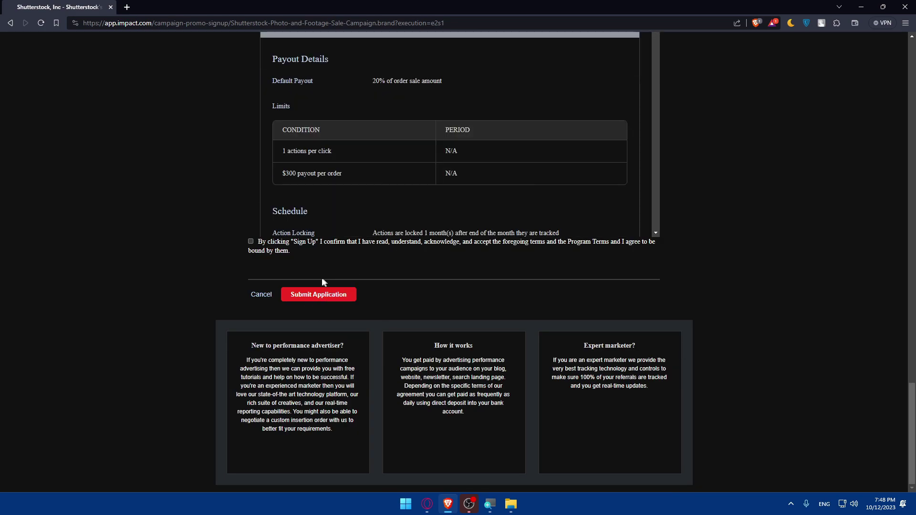
scroll(693, 233, "up", 5)
scroll(714, 245, "up", 8)
scroll(714, 250, "up", 8)
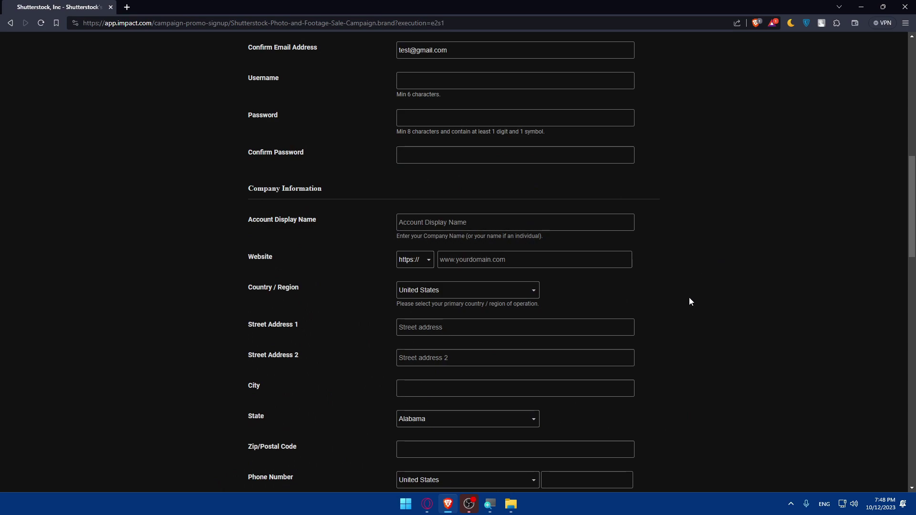
scroll(690, 301, "up", 3)
scroll(689, 301, "up", 3)
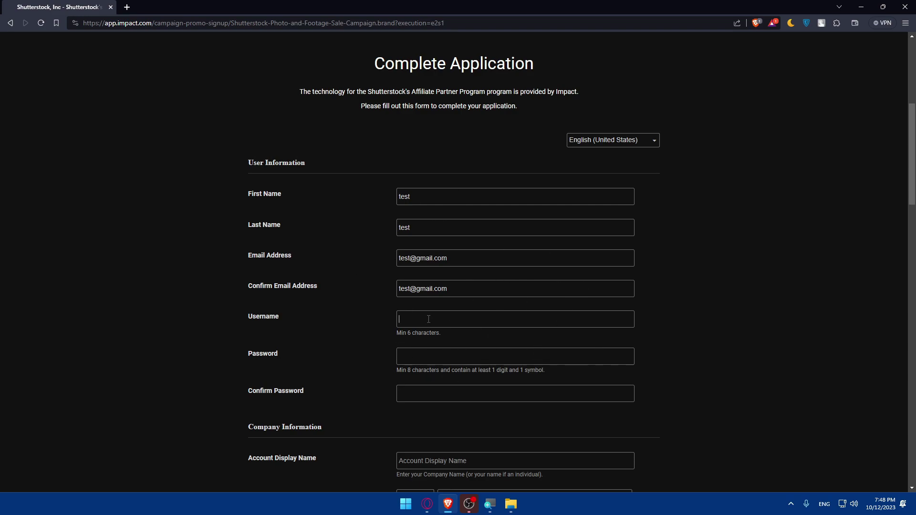
type("est")
Step: Confirm the username test and fill in the password with a matching confirmation
double_click(417, 319)
left_click(360, 320)
left_click(399, 360)
scroll(461, 158, "down", 3)
scroll(466, 266, "down", 2)
scroll(466, 265, "up", 4)
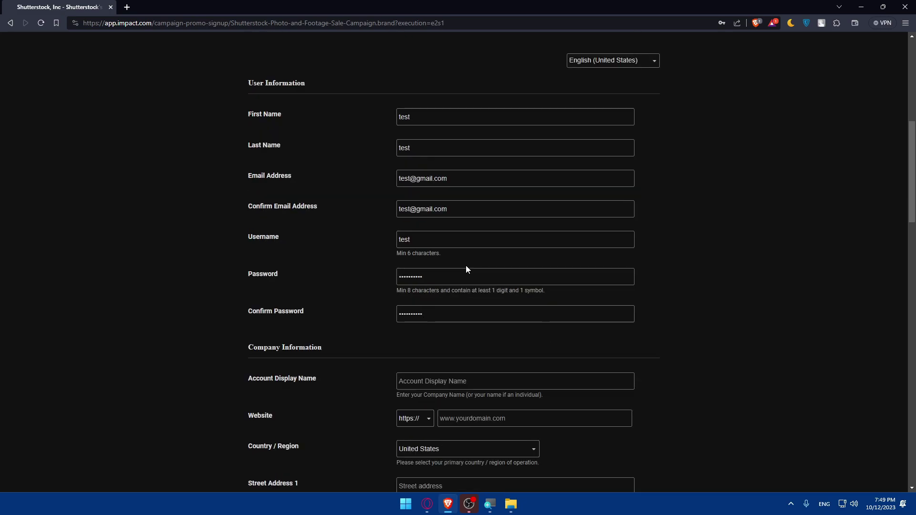
scroll(286, 231, "down", 1)
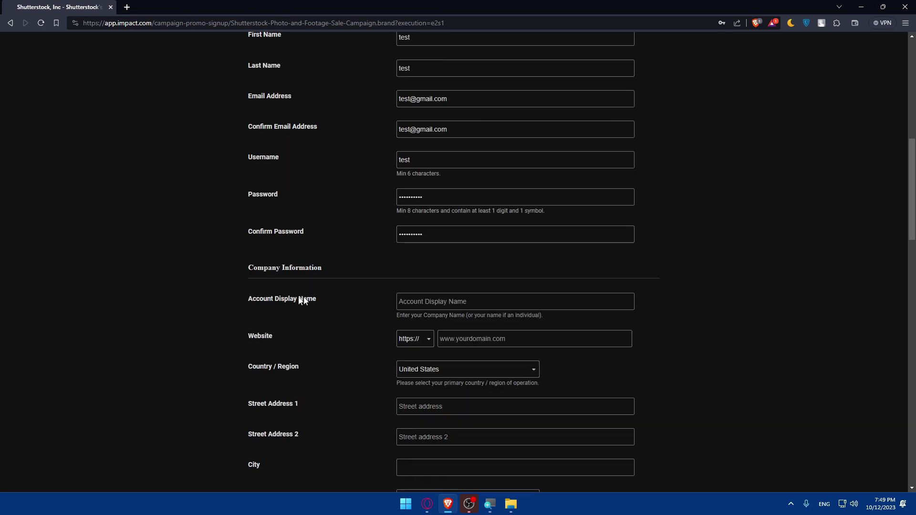
scroll(330, 259, "up", 3)
scroll(342, 206, "down", 2)
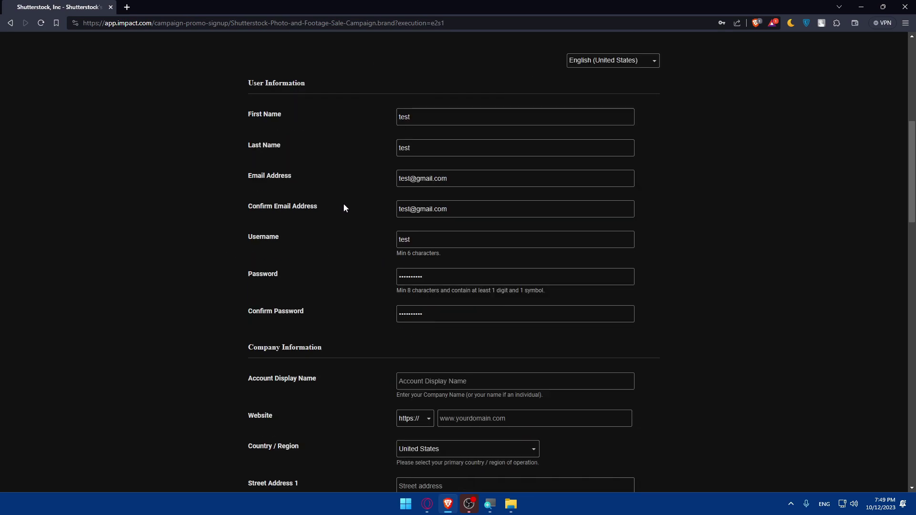
scroll(362, 246, "down", 2)
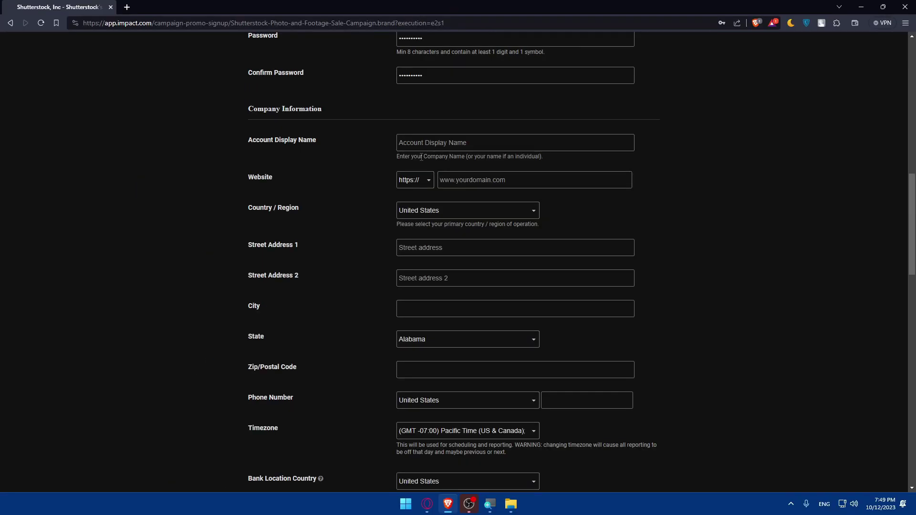
left_click(436, 141)
left_click(447, 180)
left_click(418, 178)
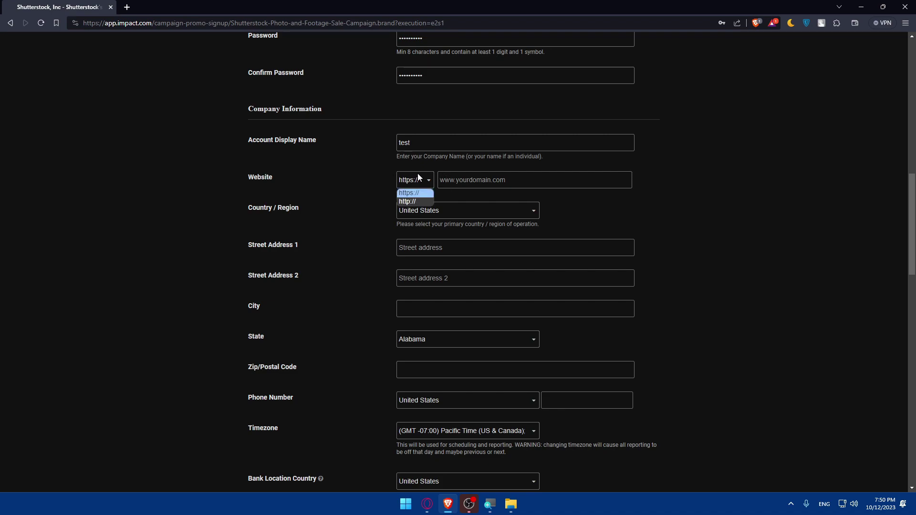
left_click(412, 200)
left_click(464, 179)
type("www")
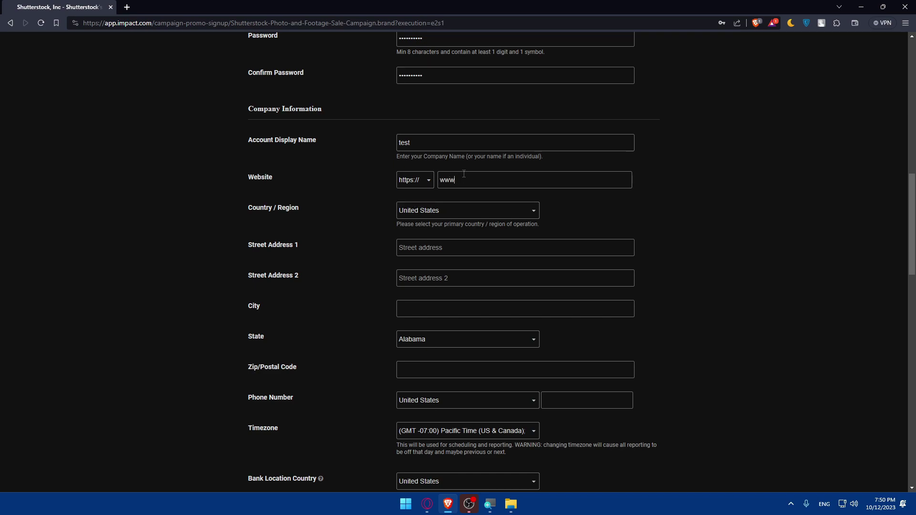
type("test.com")
left_click(458, 212)
scroll(419, 307, "down", 10)
scroll(419, 307, "up", 8)
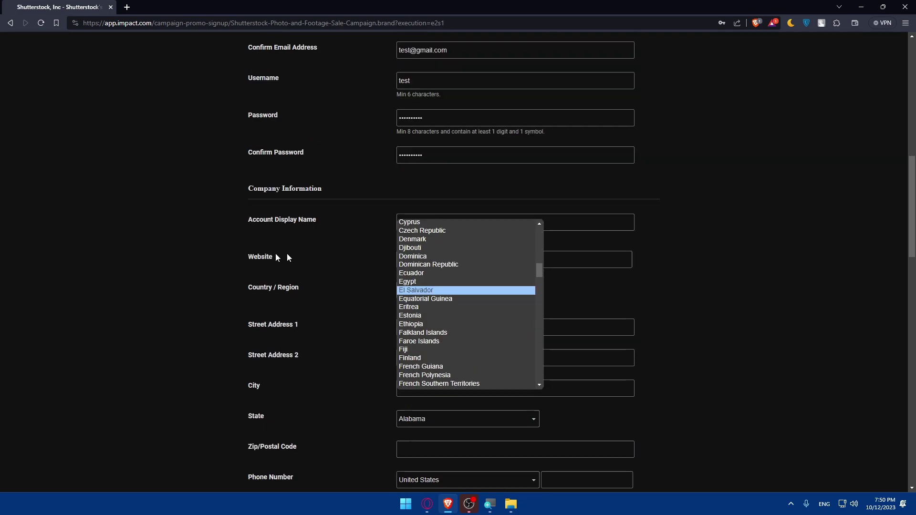
scroll(276, 253, "up", 8)
scroll(275, 253, "down", 8)
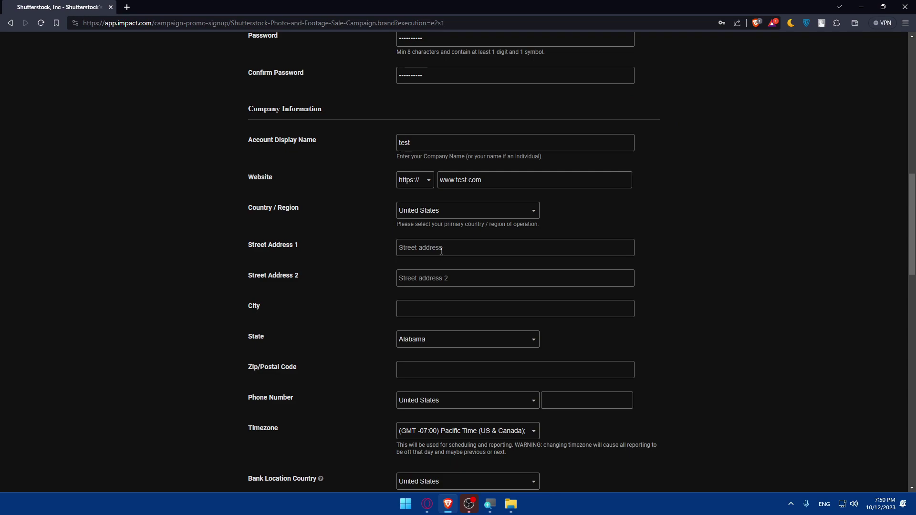
left_click(458, 246)
left_click(478, 270)
left_click(456, 247)
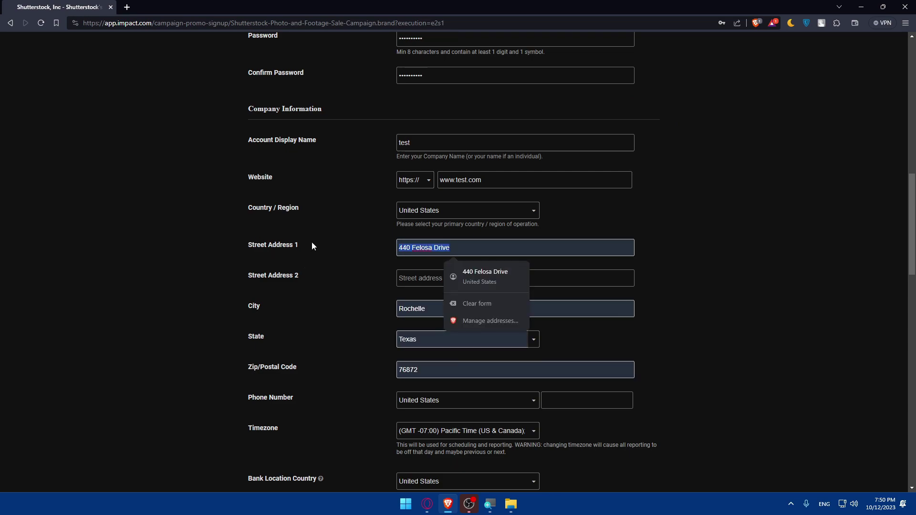
left_click(311, 241)
left_click(472, 277)
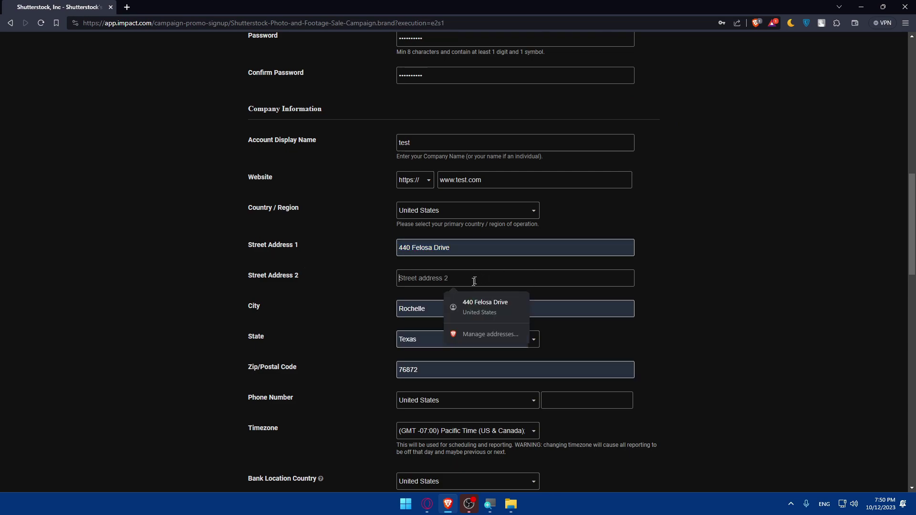
Step: Check the autofilled street address and leave the second address line empty, dismissing further suggestions
left_click(388, 282)
left_click(413, 278)
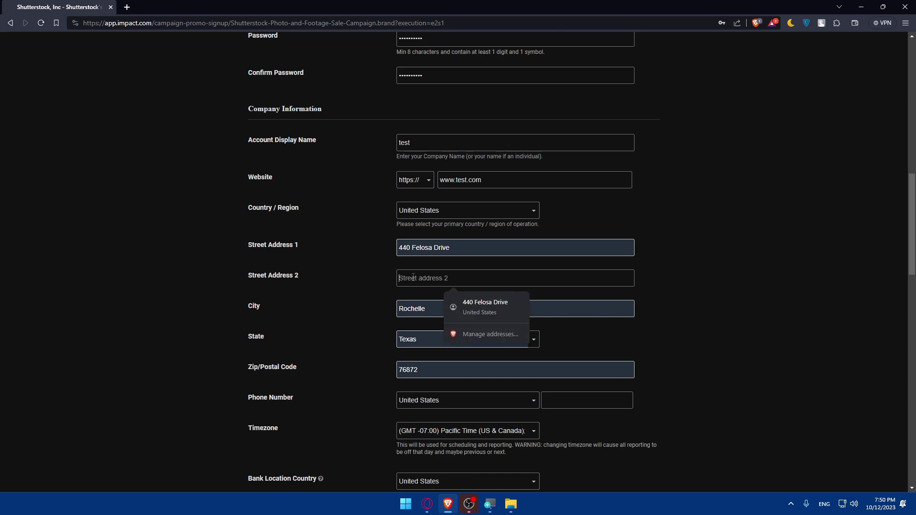
left_click(367, 279)
left_click(426, 281)
left_click(383, 263)
left_click_drag(458, 248, 387, 249)
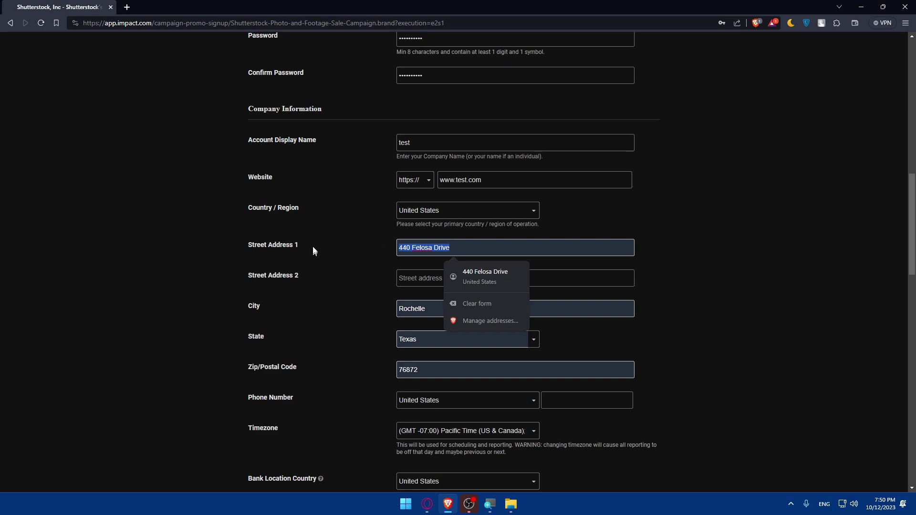
left_click(417, 278)
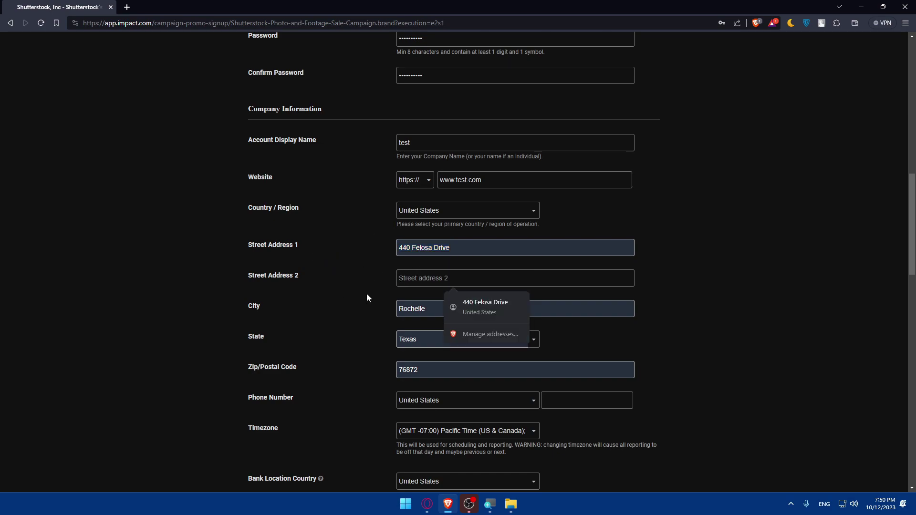
left_click(246, 281)
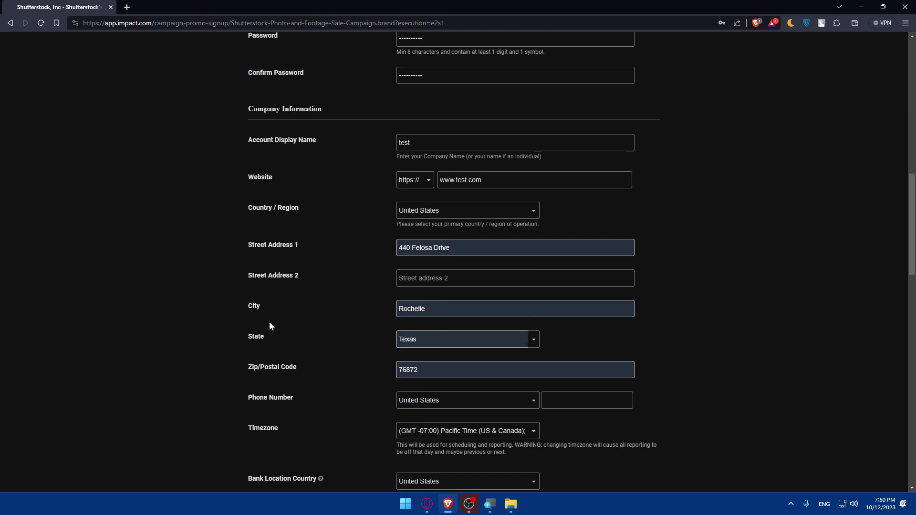
scroll(269, 326, "down", 1)
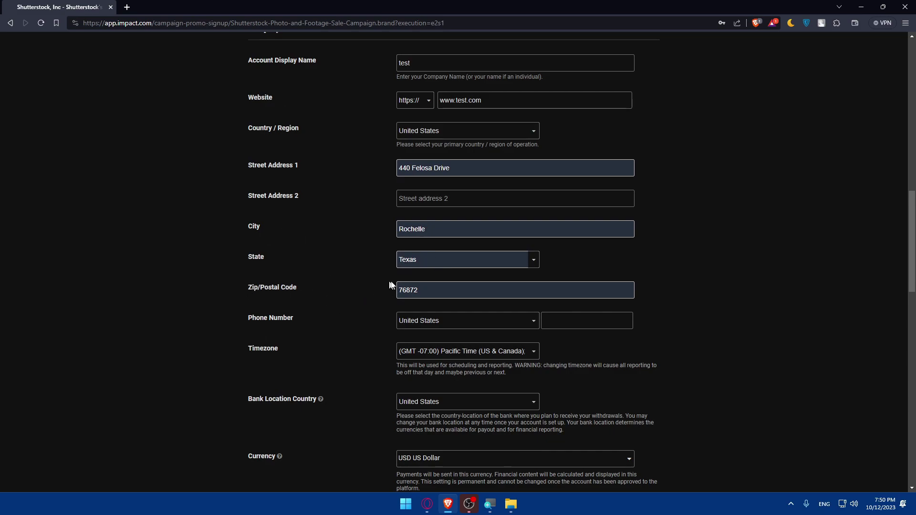
scroll(387, 272, "down", 1)
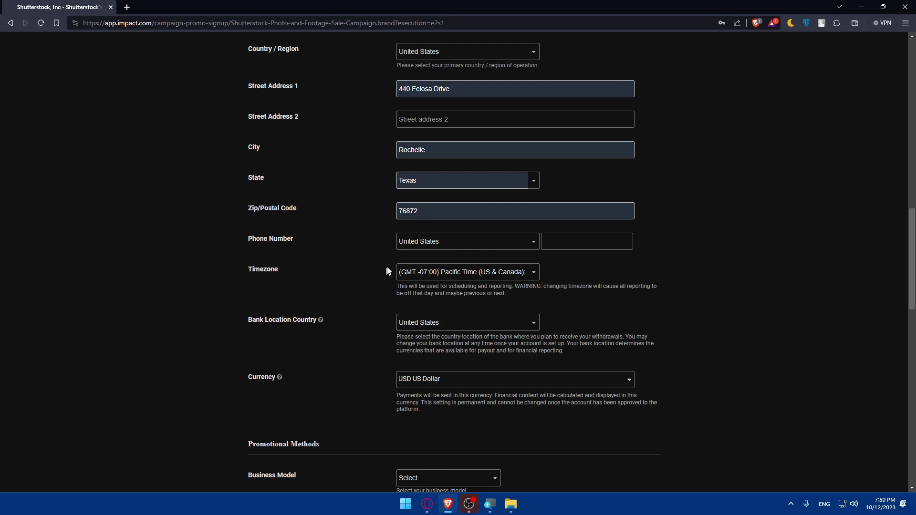
left_click(437, 242)
scroll(450, 305, "down", 10)
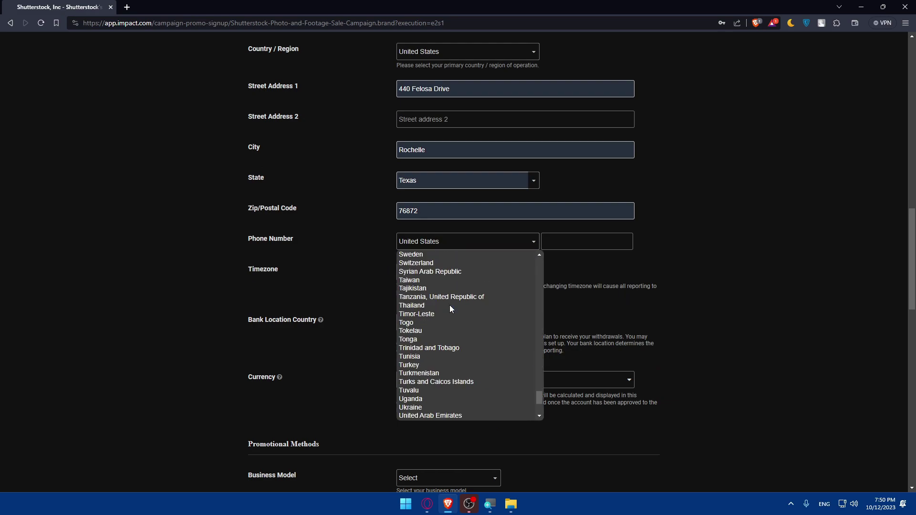
scroll(450, 305, "up", 5)
scroll(449, 305, "up", 5)
scroll(450, 305, "down", 4)
scroll(450, 305, "down", 4)
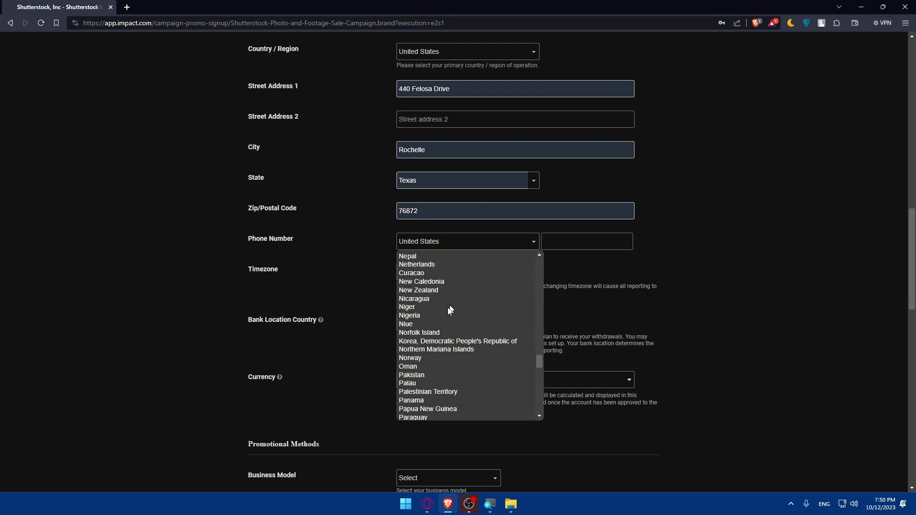
scroll(449, 310, "up", 3)
scroll(436, 321, "down", 3)
scroll(435, 320, "up", 10)
scroll(500, 286, "down", 4)
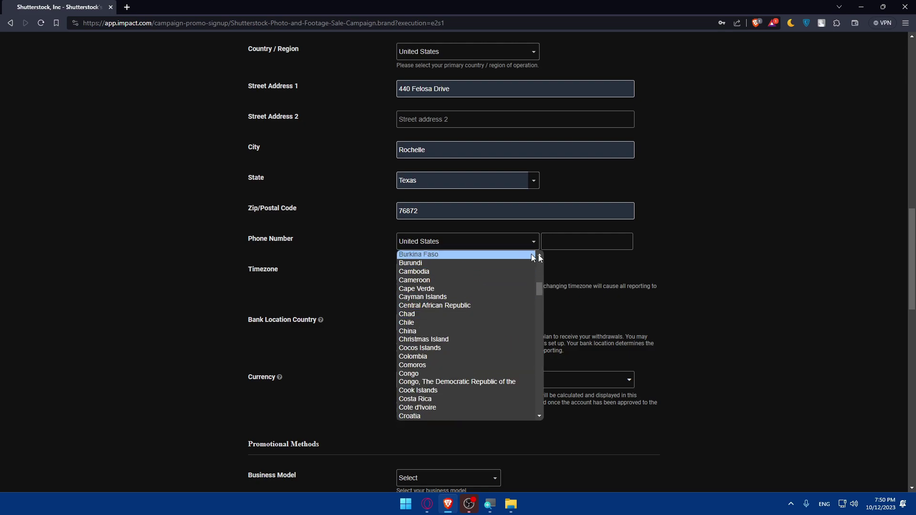
left_click(557, 246)
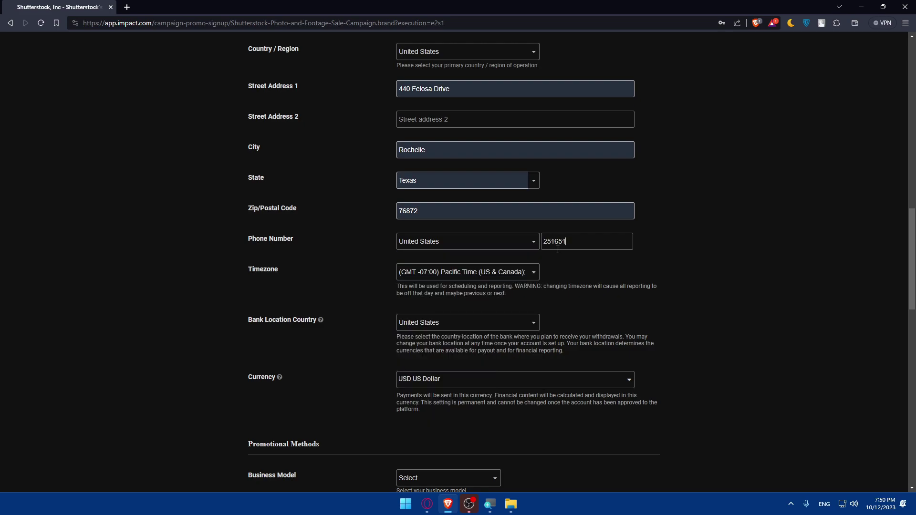
double_click(572, 241)
left_click(300, 275)
left_click(453, 271)
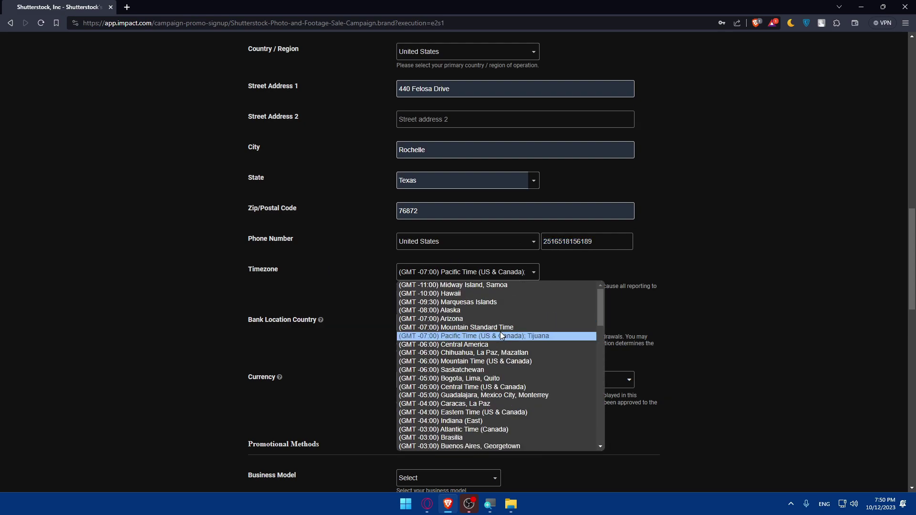
scroll(501, 336, "down", 3)
scroll(497, 335, "up", 8)
left_click(478, 312)
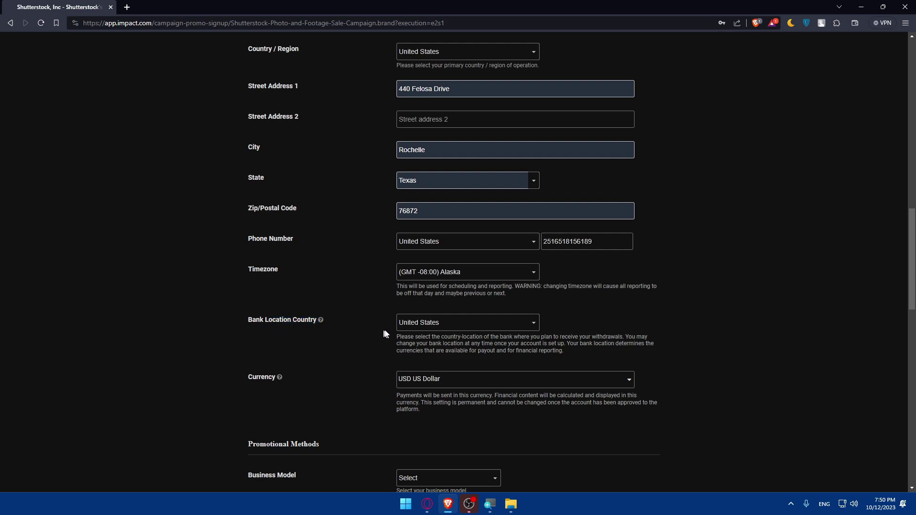
scroll(341, 330, "down", 1)
left_click(444, 245)
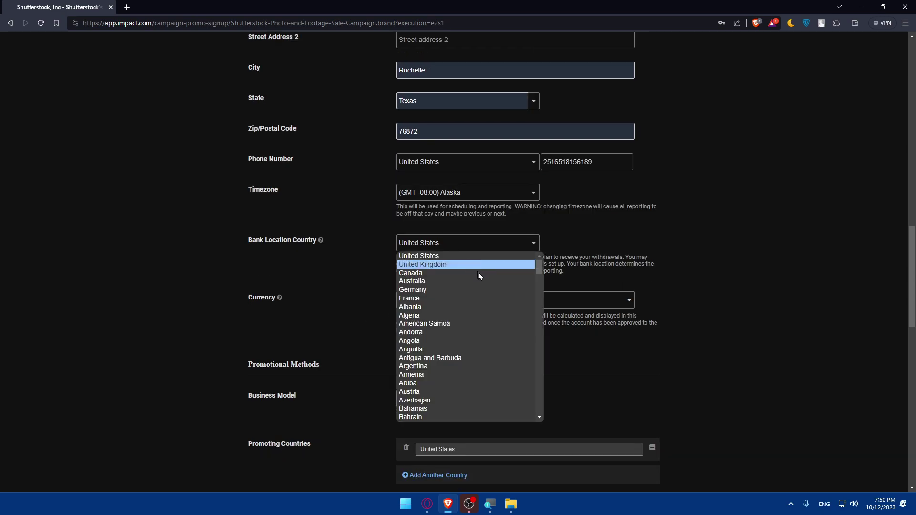
left_click(429, 291)
left_click(436, 247)
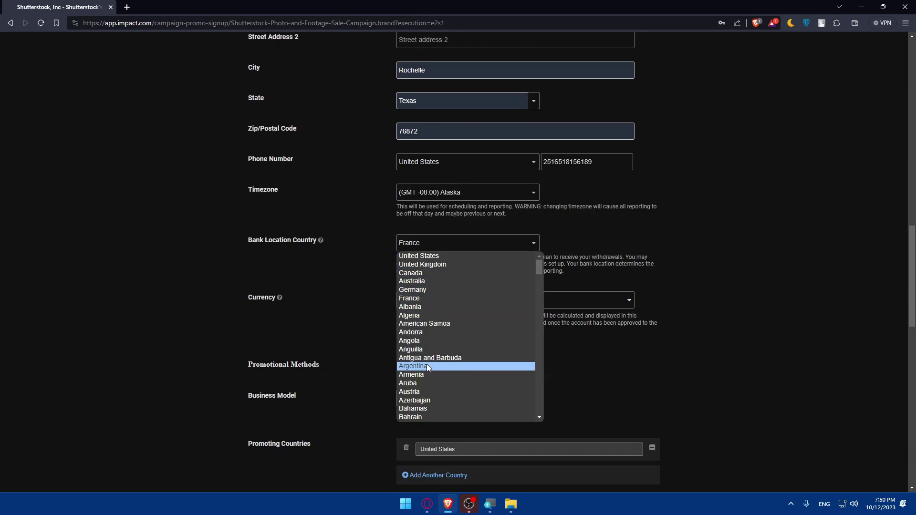
left_click(417, 335)
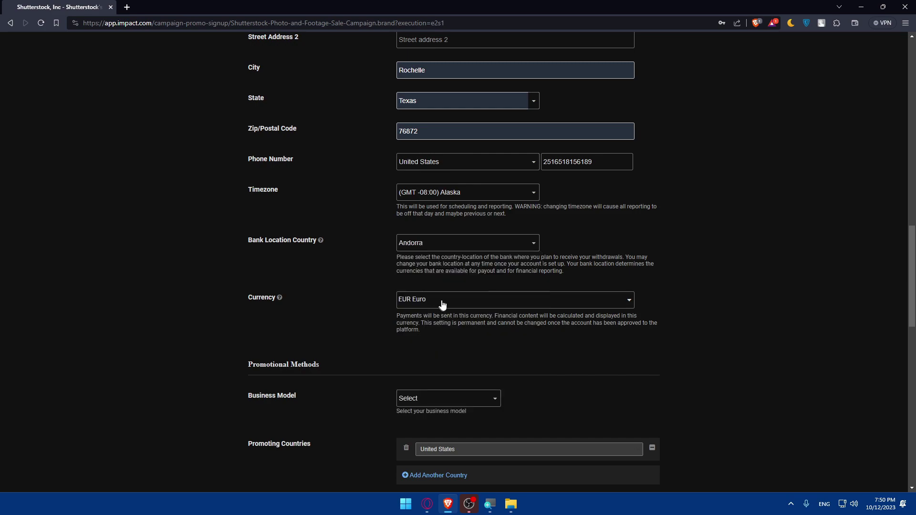
left_click(432, 246)
scroll(439, 354, "down", 2)
scroll(440, 355, "down", 3)
left_click(437, 361)
scroll(432, 348, "down", 5)
left_click(420, 362)
left_click(432, 299)
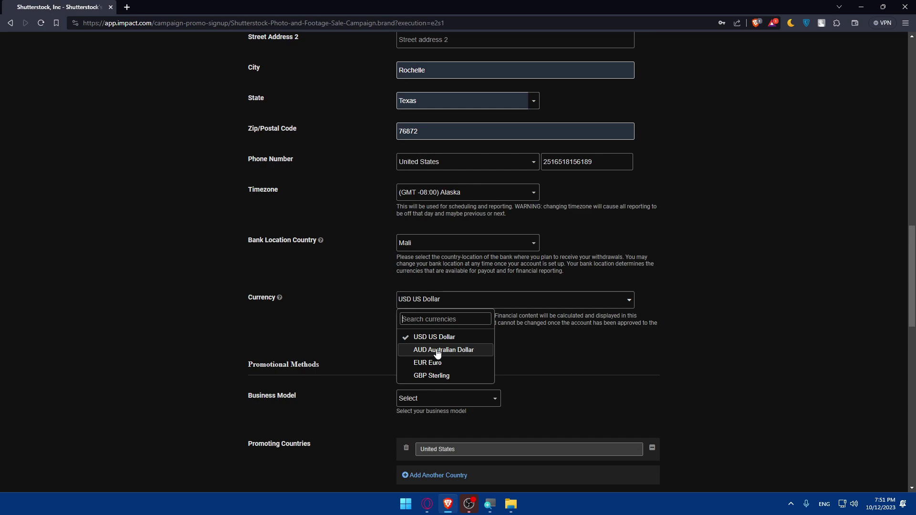
left_click(383, 298)
left_click(429, 300)
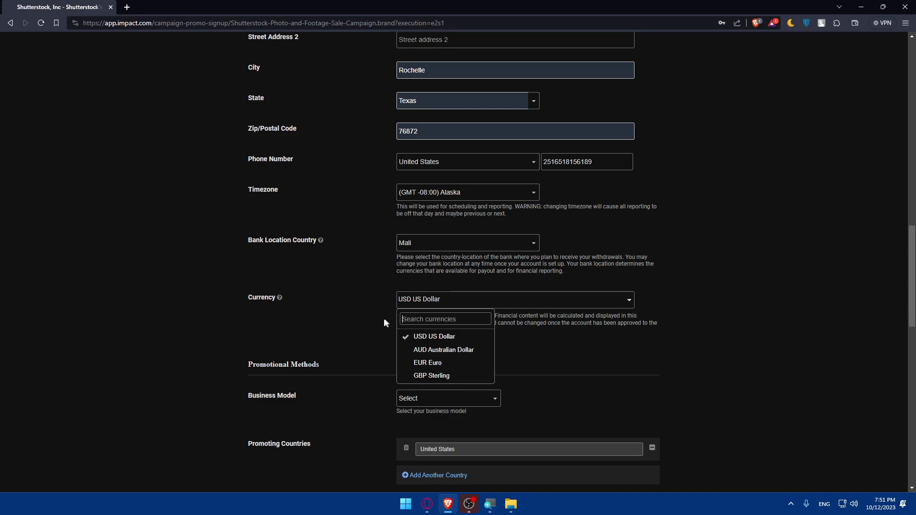
left_click(379, 321)
scroll(360, 321, "down", 1)
scroll(361, 321, "down", 1)
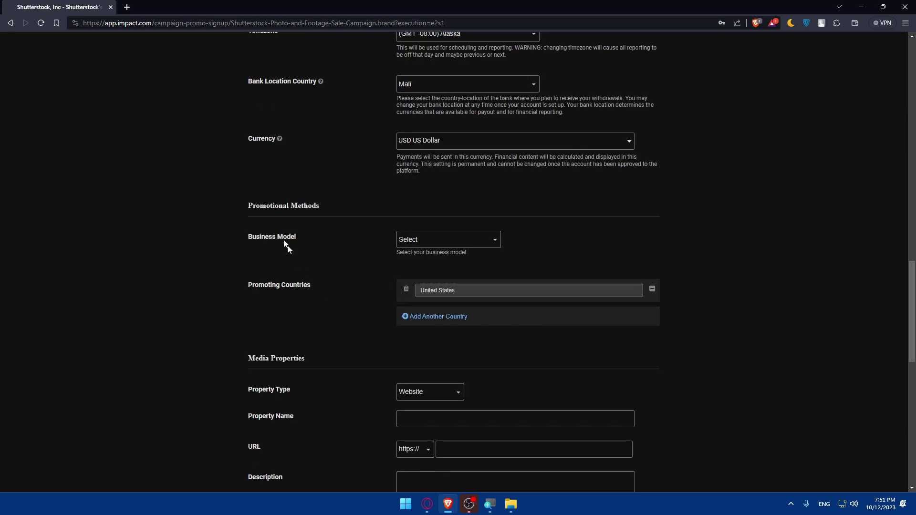
left_click_drag(248, 206, 306, 206)
Step: Set the Business Model to Creator
left_click(335, 206)
left_click(430, 240)
left_click(411, 286)
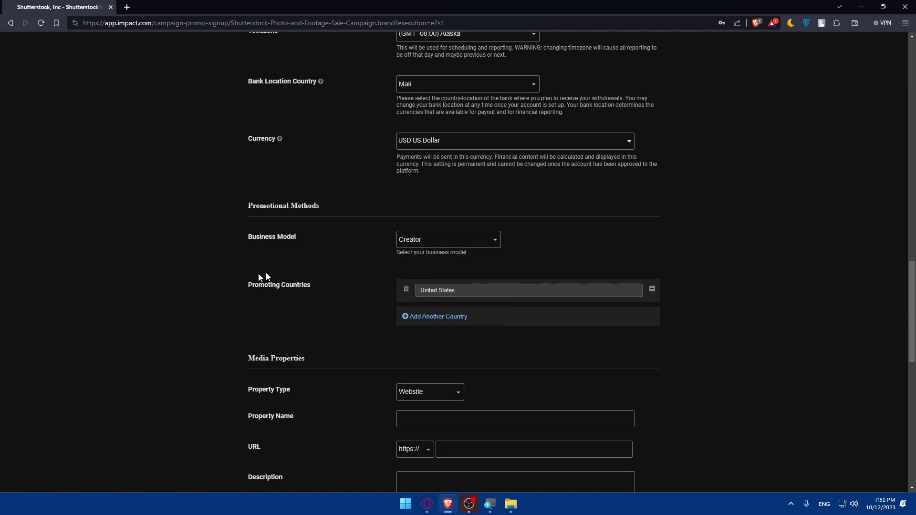
left_click_drag(311, 285, 248, 286)
left_click(332, 291)
Step: Add several promoting country rows, then remove extras until two United States entries remain
left_click(430, 319)
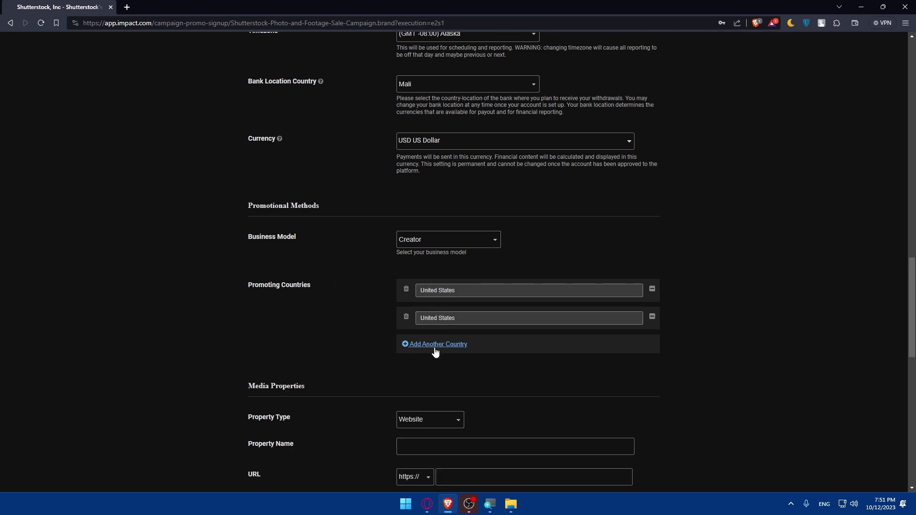
left_click(430, 344)
left_click(430, 371)
left_click(428, 400)
scroll(425, 399, "down", 2)
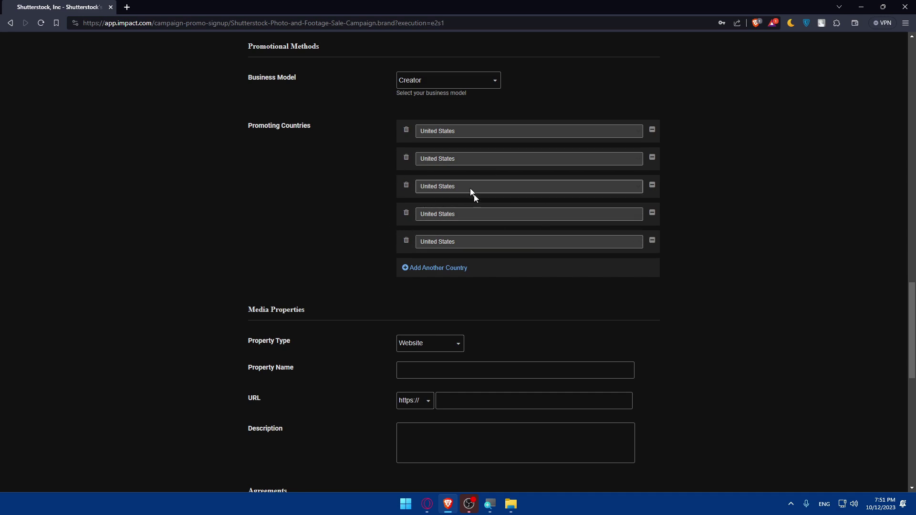
left_click(651, 241)
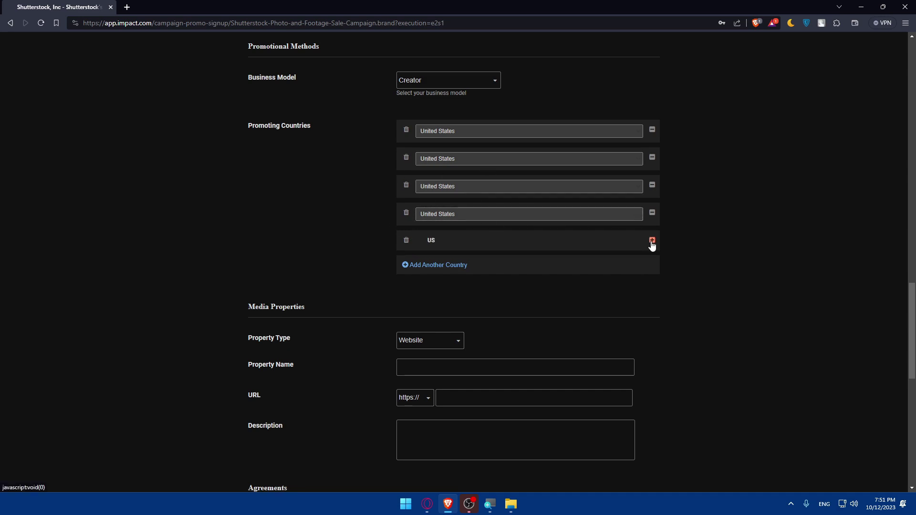
left_click(406, 242)
left_click(406, 214)
left_click(406, 185)
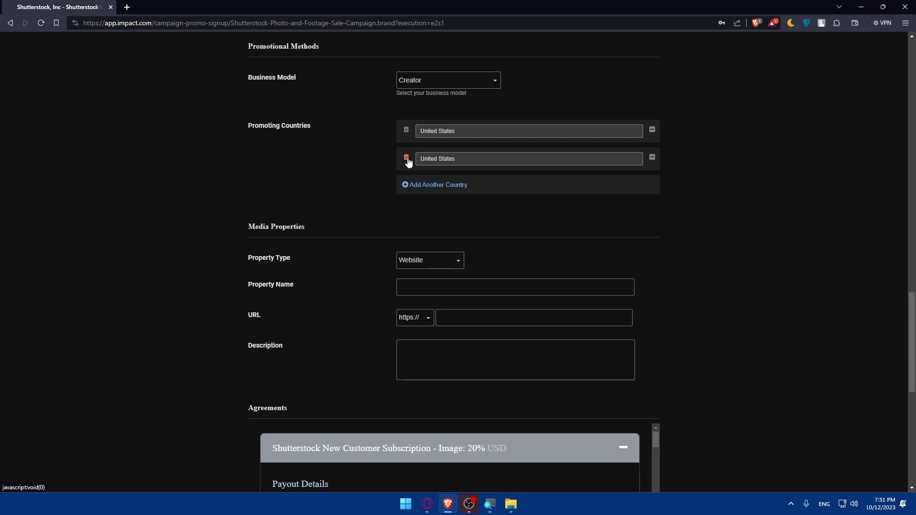
scroll(373, 216, "up", 1)
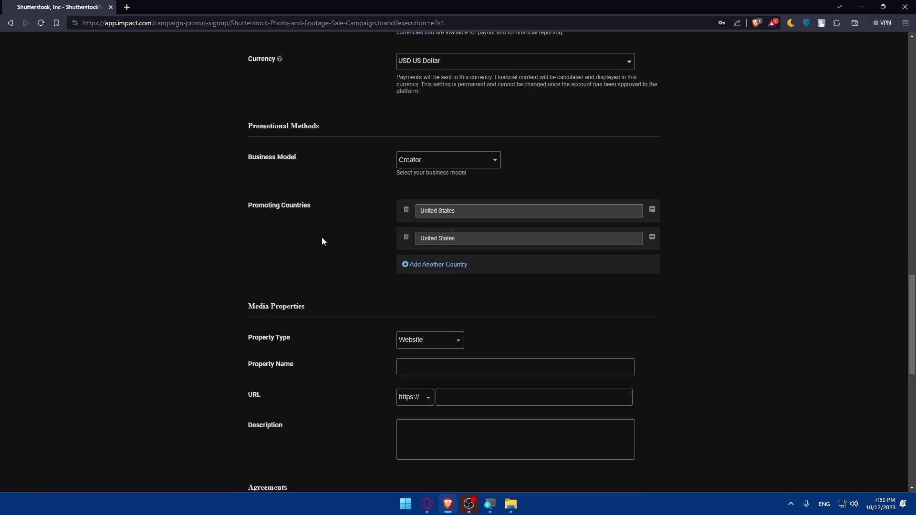
scroll(322, 237, "down", 1)
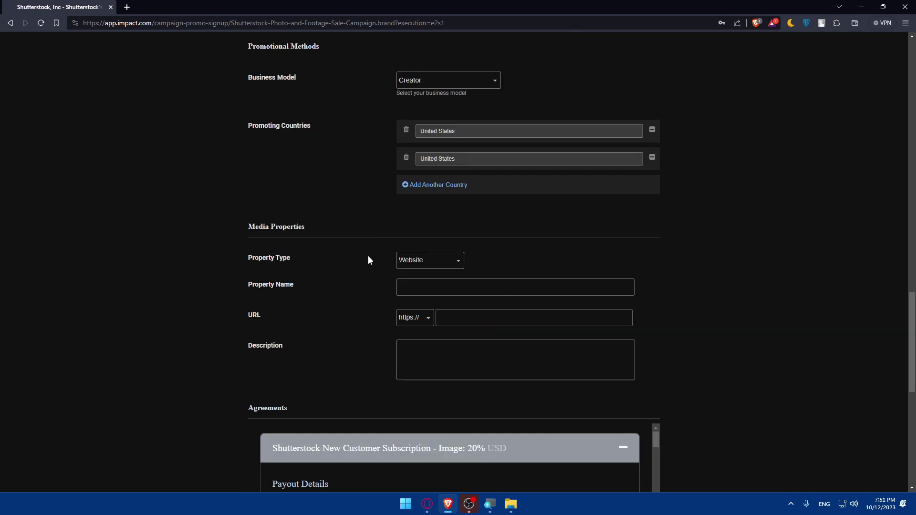
Step: Keep the Website property type, name the media property test and describe it as test
left_click(417, 261)
left_click(418, 263)
left_click(420, 259)
left_click(423, 290)
type("test")
left_click(426, 318)
left_click(432, 346)
type("ese")
scroll(345, 353, "down", 2)
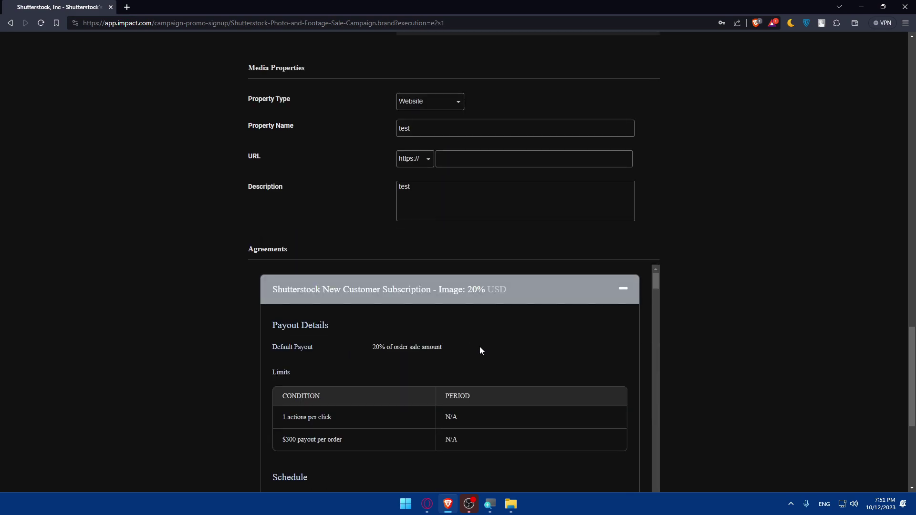
scroll(470, 336, "down", 3)
scroll(557, 335, "down", 3)
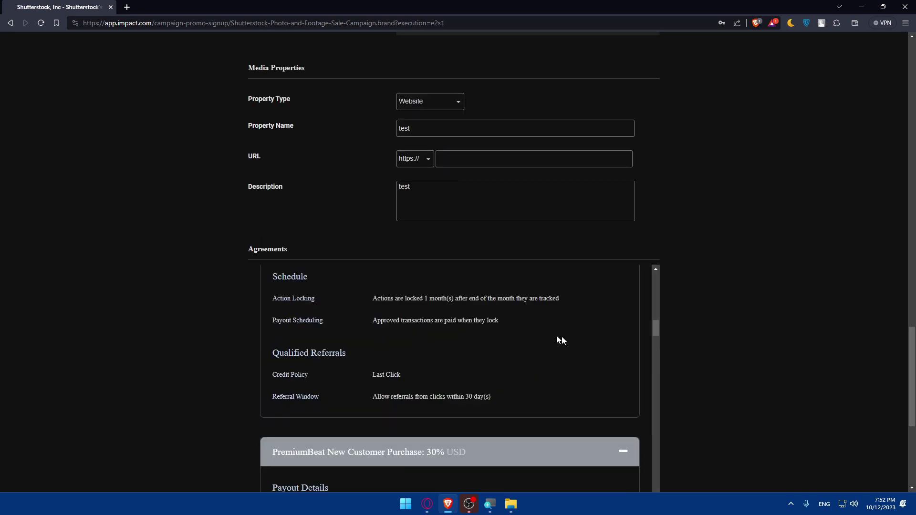
scroll(533, 310, "down", 3)
scroll(514, 238, "down", 2)
scroll(515, 238, "down", 2)
scroll(514, 238, "down", 3)
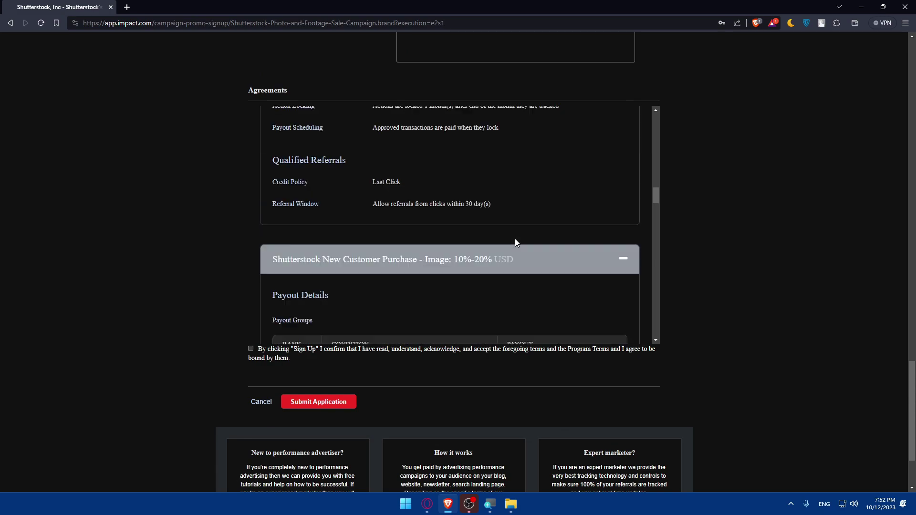
scroll(514, 238, "down", 3)
scroll(515, 239, "down", 2)
scroll(515, 238, "down", 2)
scroll(514, 242, "up", 3)
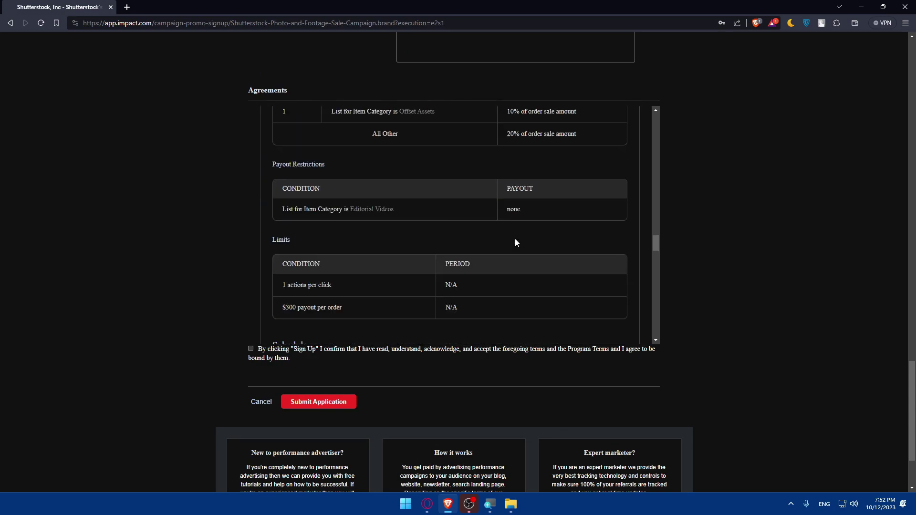
scroll(514, 243, "down", 3)
scroll(515, 242, "down", 3)
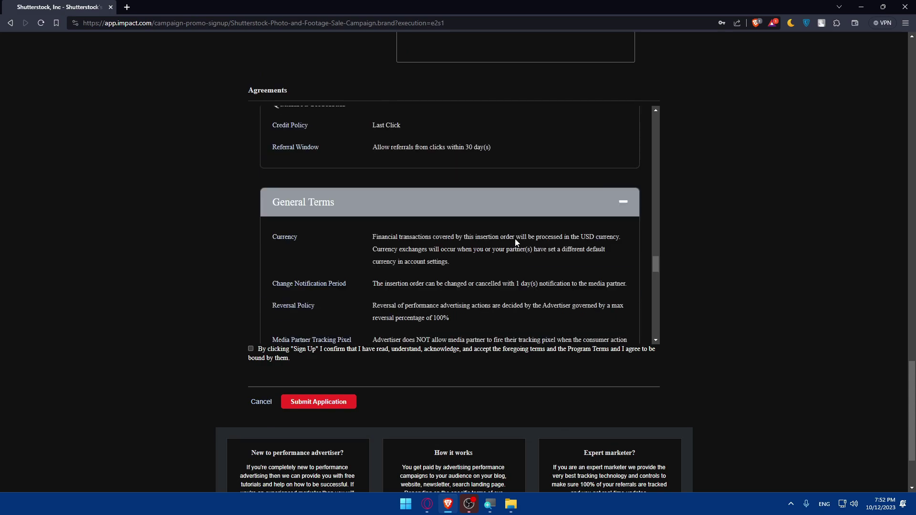
Step: Tick the 'By clicking Sign Up' consent to accept the program terms
left_click(251, 349)
scroll(520, 245, "down", 1)
scroll(521, 246, "down", 3)
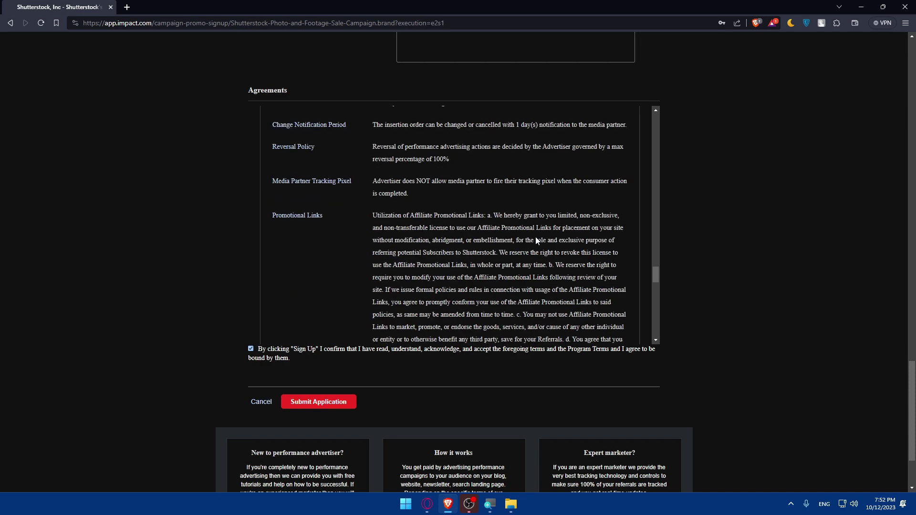
scroll(520, 245, "down", 3)
scroll(530, 244, "down", 3)
scroll(539, 242, "down", 3)
scroll(539, 242, "down", 3)
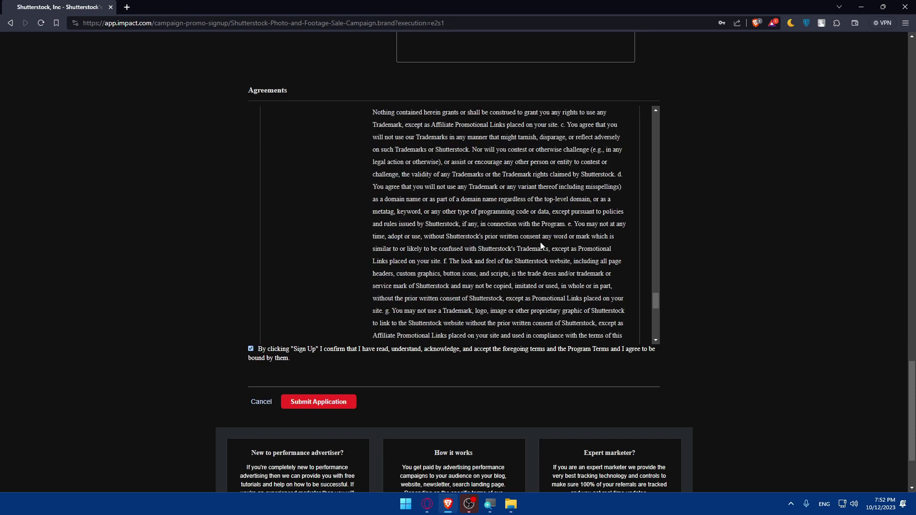
scroll(541, 242, "down", 3)
scroll(540, 243, "down", 3)
scroll(541, 243, "down", 2)
scroll(539, 247, "down", 2)
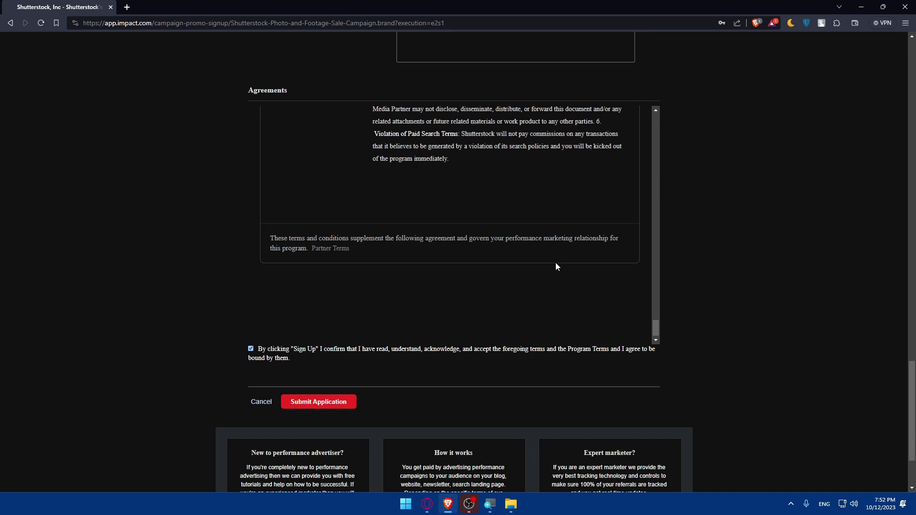
scroll(555, 262, "down", 1)
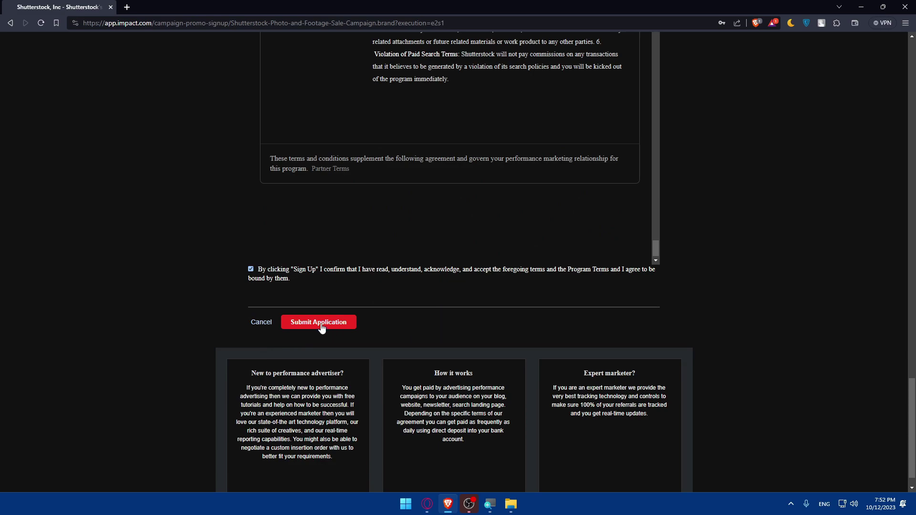